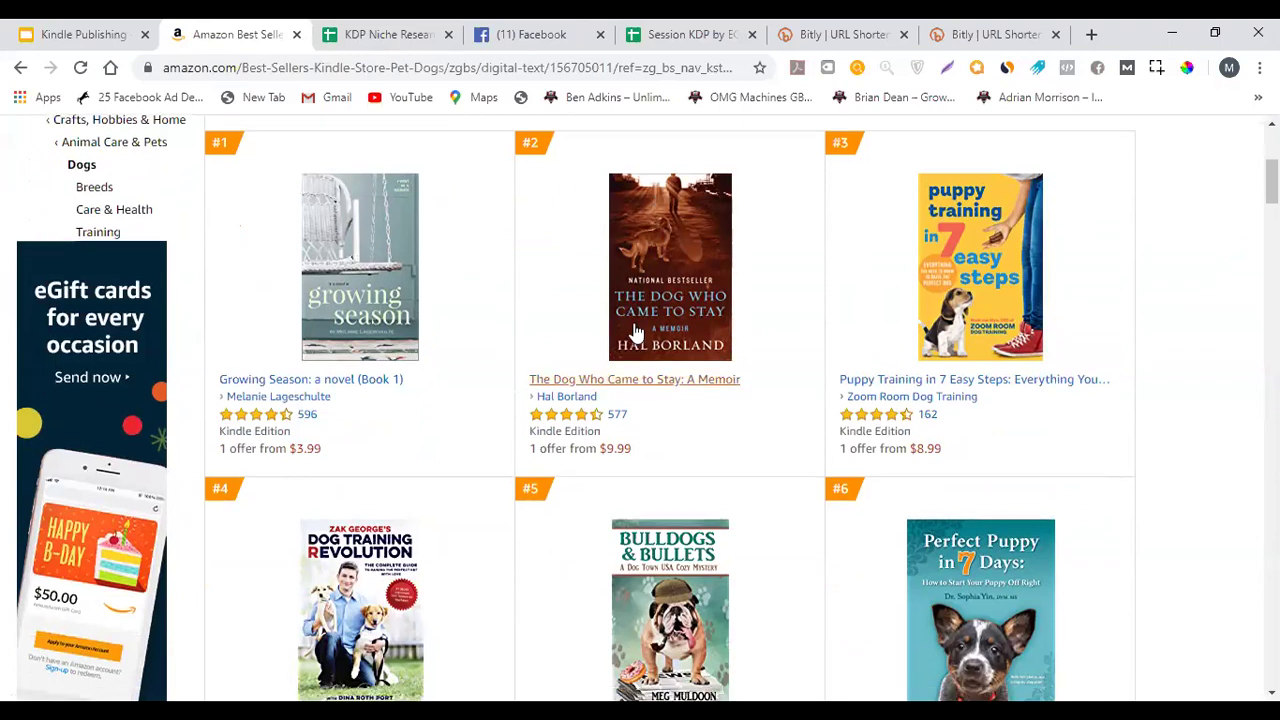
Examine the top-ranked paid books in the Pet Dogs best sellers list, including their ratings and prices
scroll(600, 340, "down", 1)
scroll(500, 350, "up", 1)
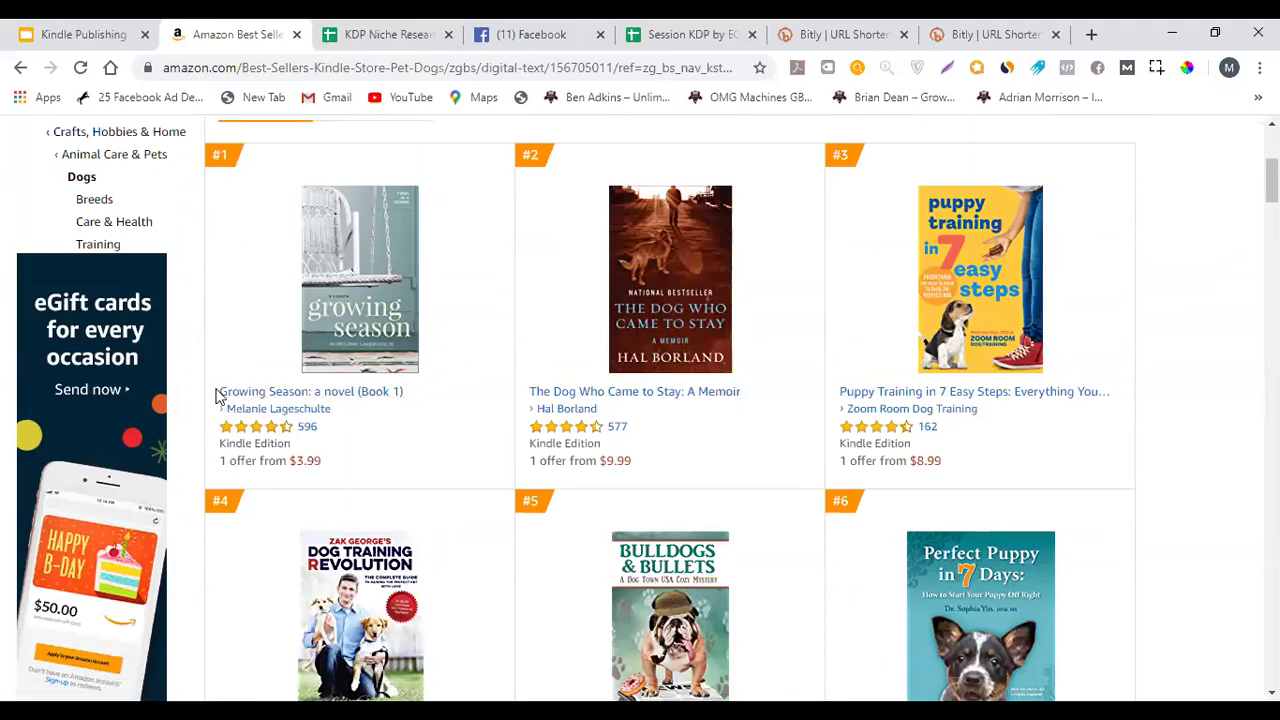
scroll(220, 393, "down", 2)
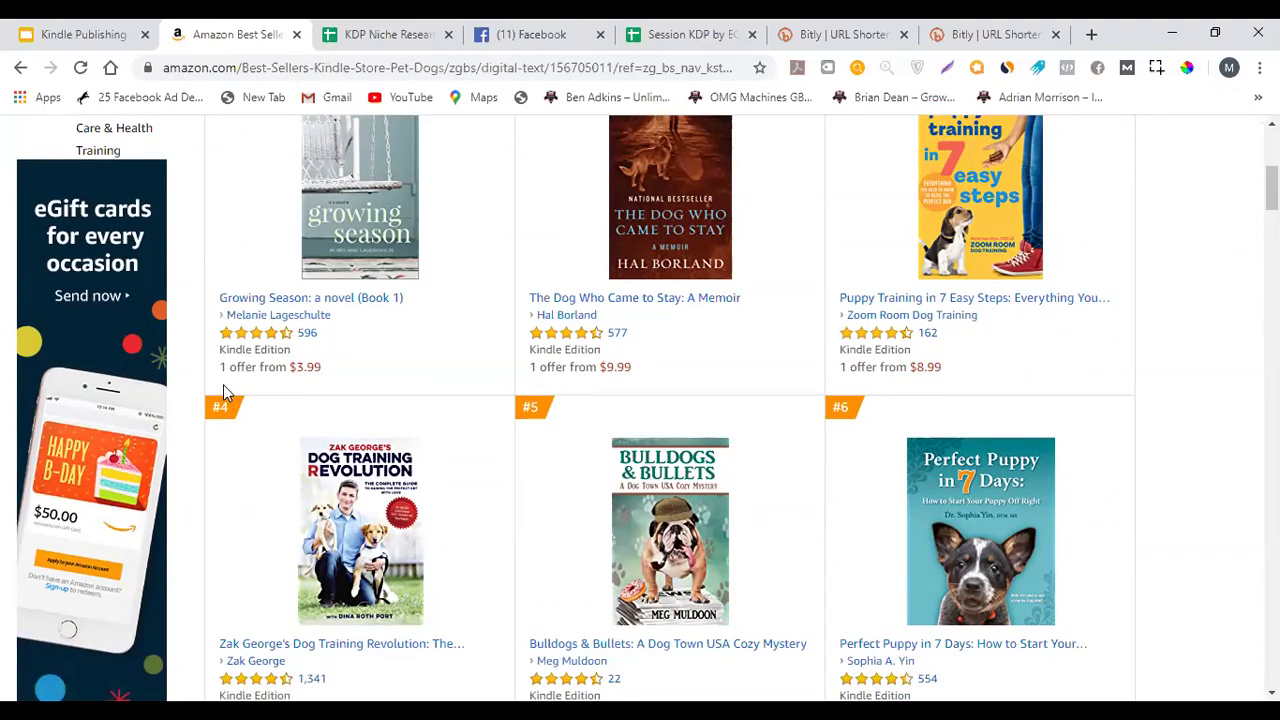
scroll(224, 384, "down", 4)
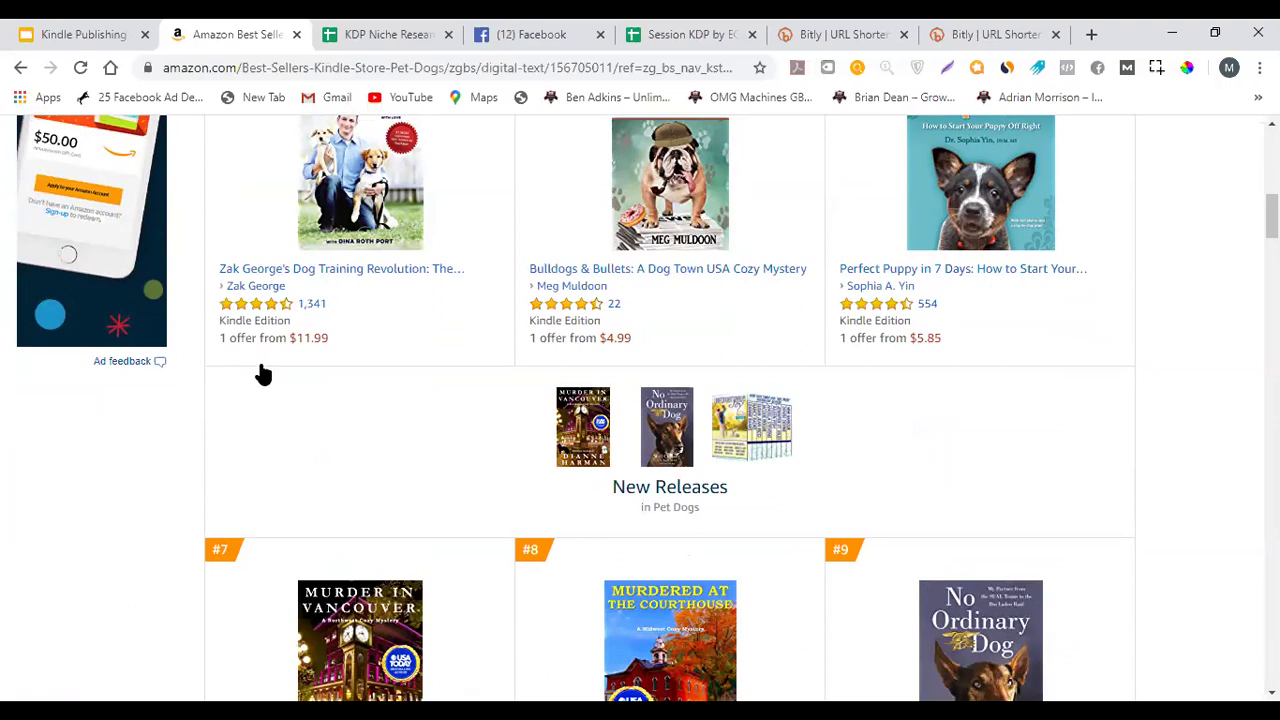
scroll(277, 363, "up", 1)
scroll(300, 208, "up", 1)
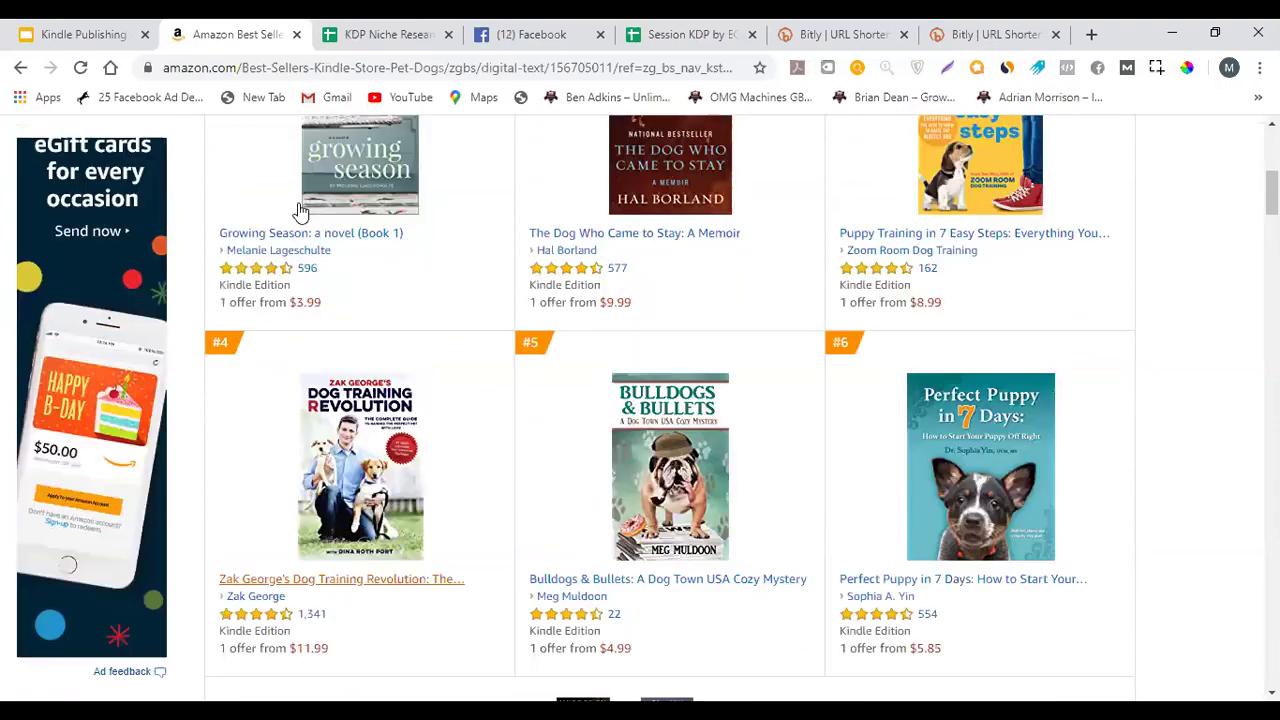
Switch to the KDP Niche Research spreadsheet and delete its Articles and Blog Posts sheet
key("ctrl+Tab")
left_click(534, 356)
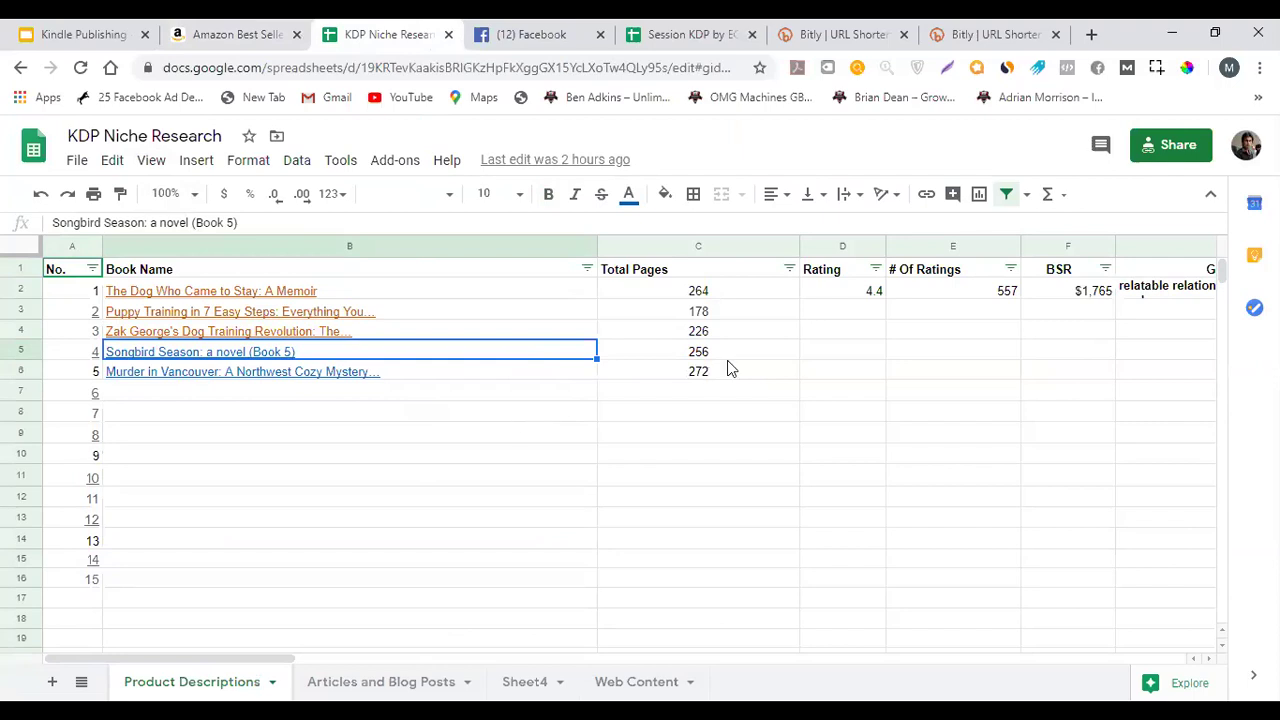
left_click_drag(727, 352, 727, 370)
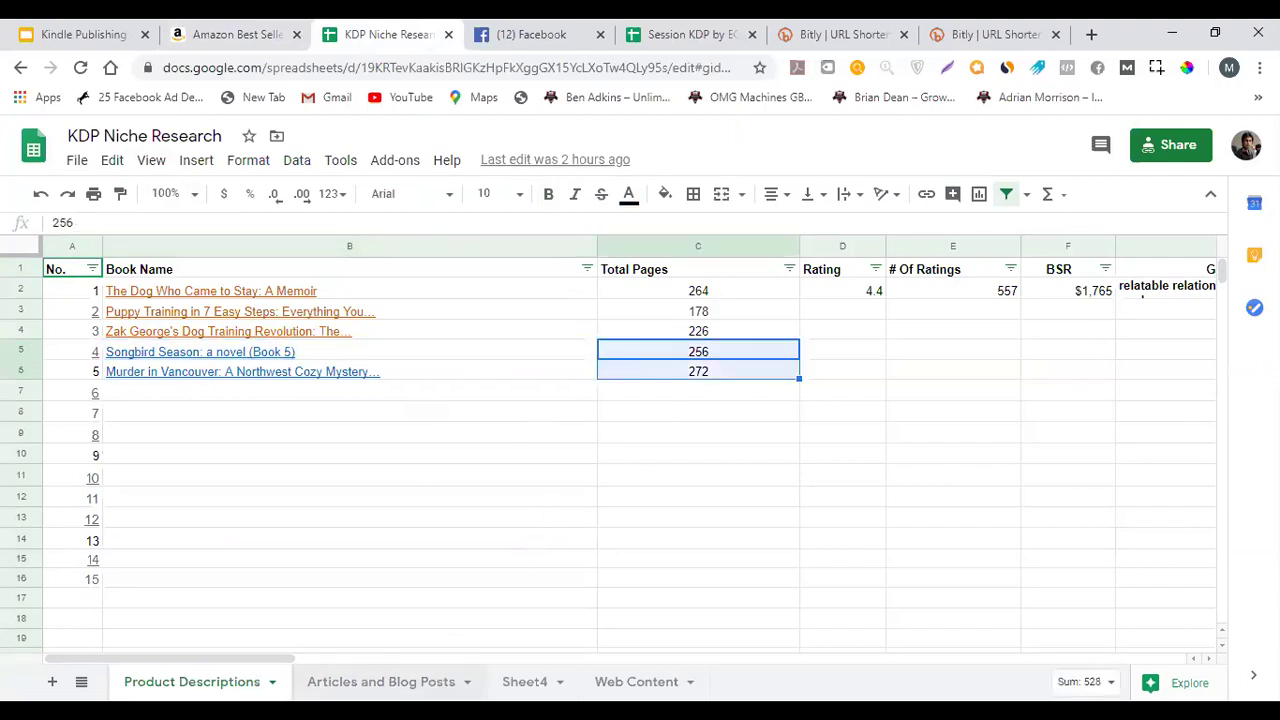
right_click(463, 677)
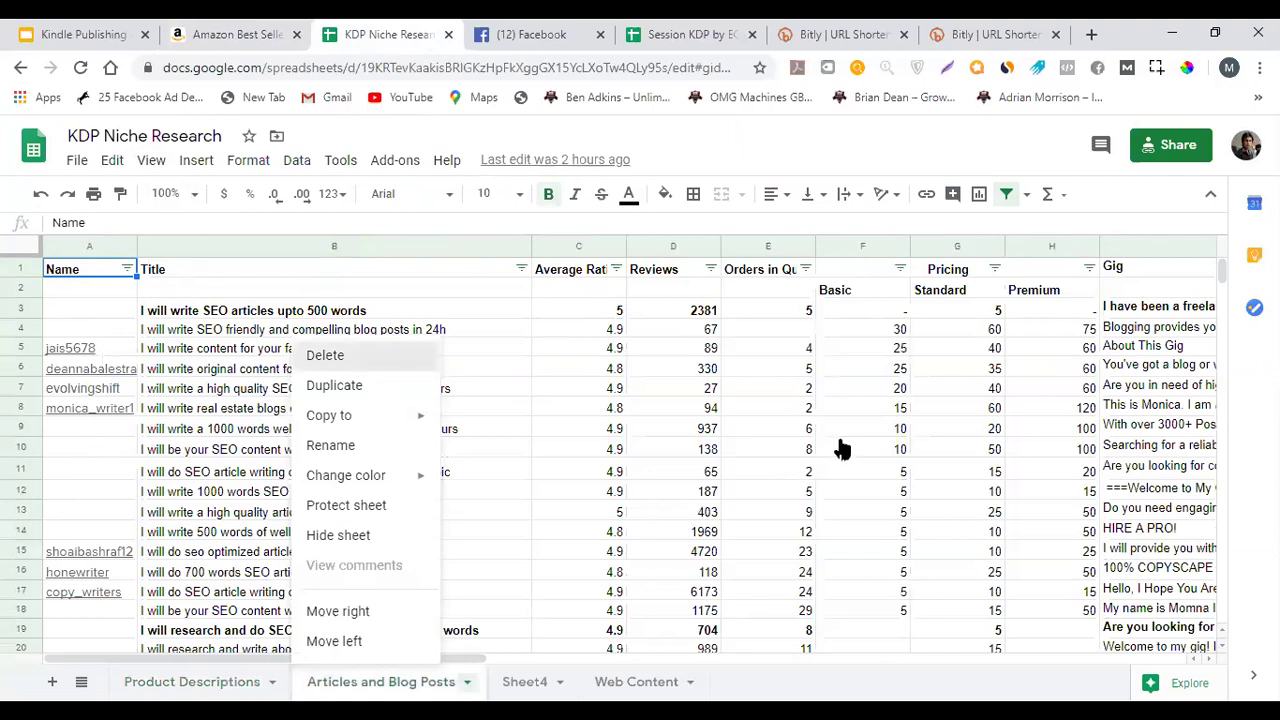
left_click(325, 355)
key("Return")
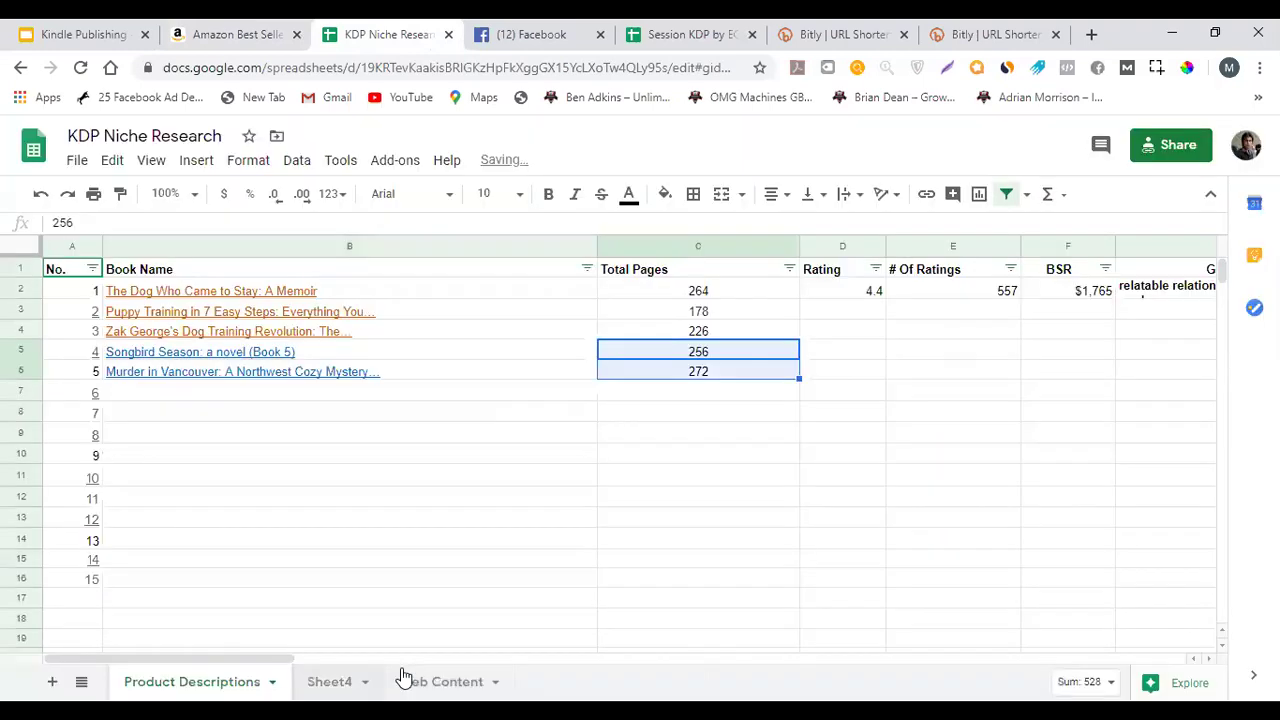
Delete the Sheet4 and Web Content sheets so that only Product Descriptions is kept
left_click(340, 681)
left_click(364, 681)
key("Up")
key("Return")
key("Return")
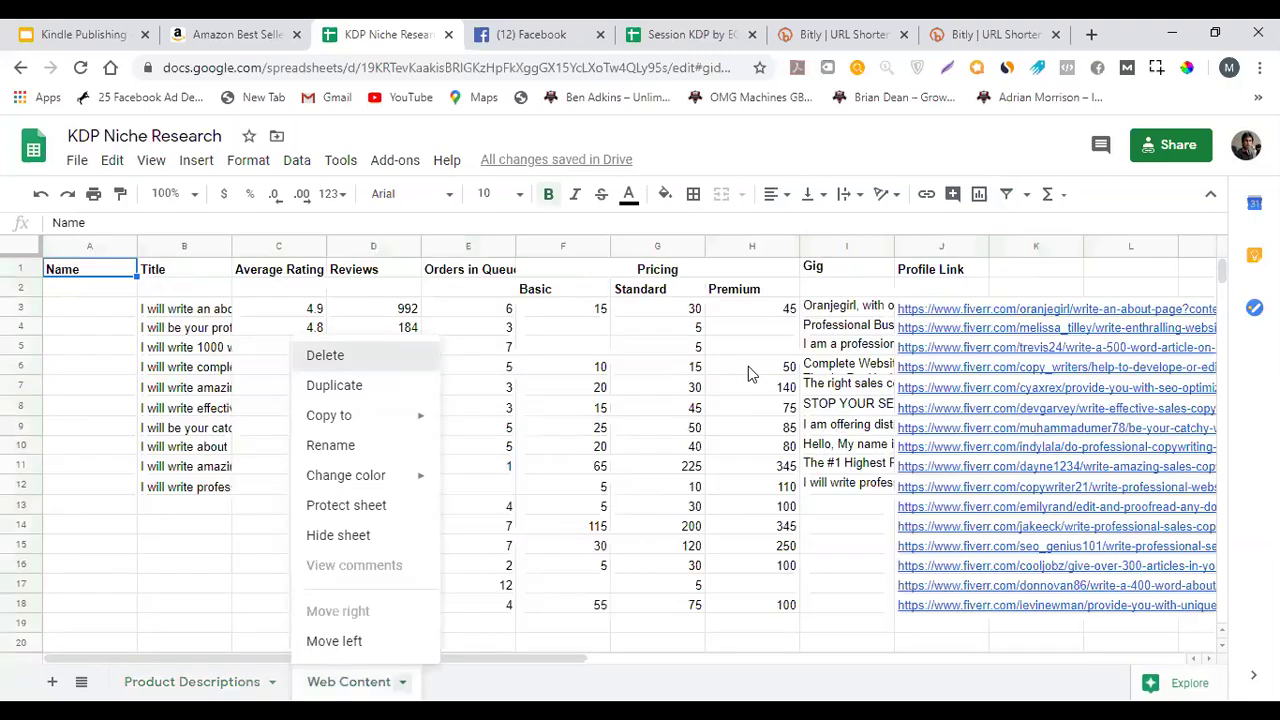
key("Return")
key("Return")
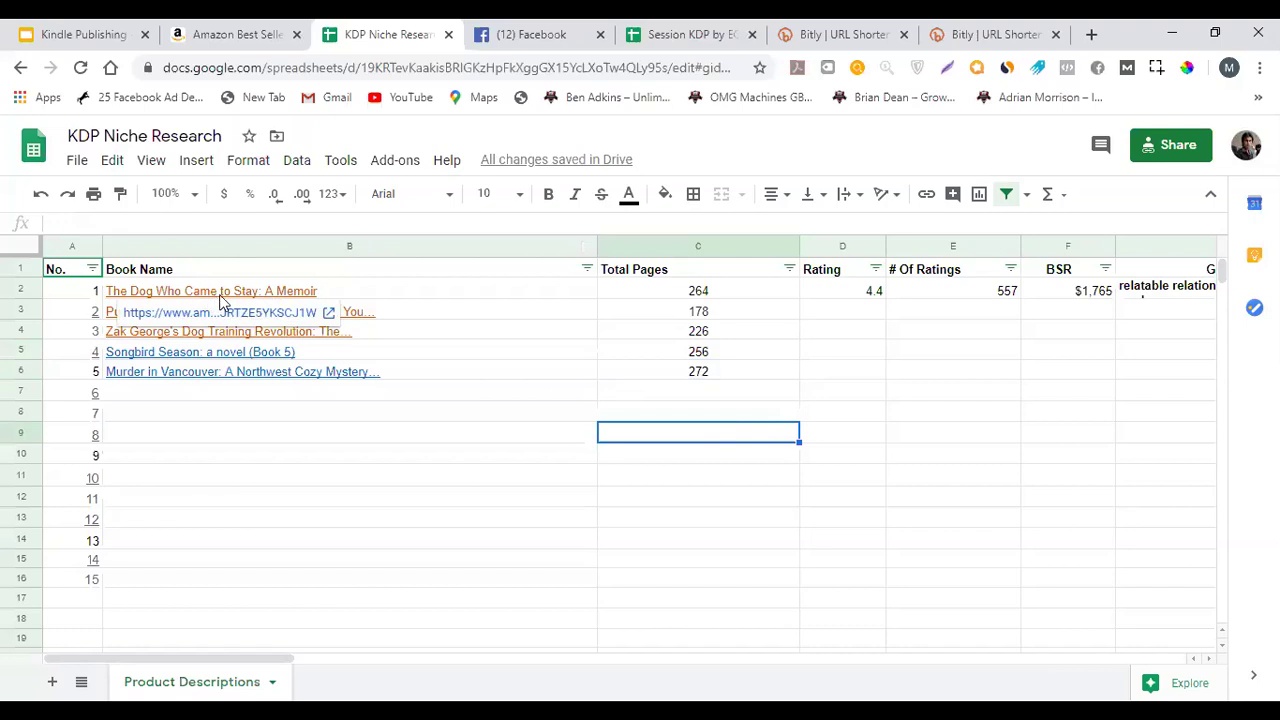
Copy the linked title "The Dog Who Came to Stay: A Memoir" from the Amazon list into Book Name cell B7
left_click(272, 30)
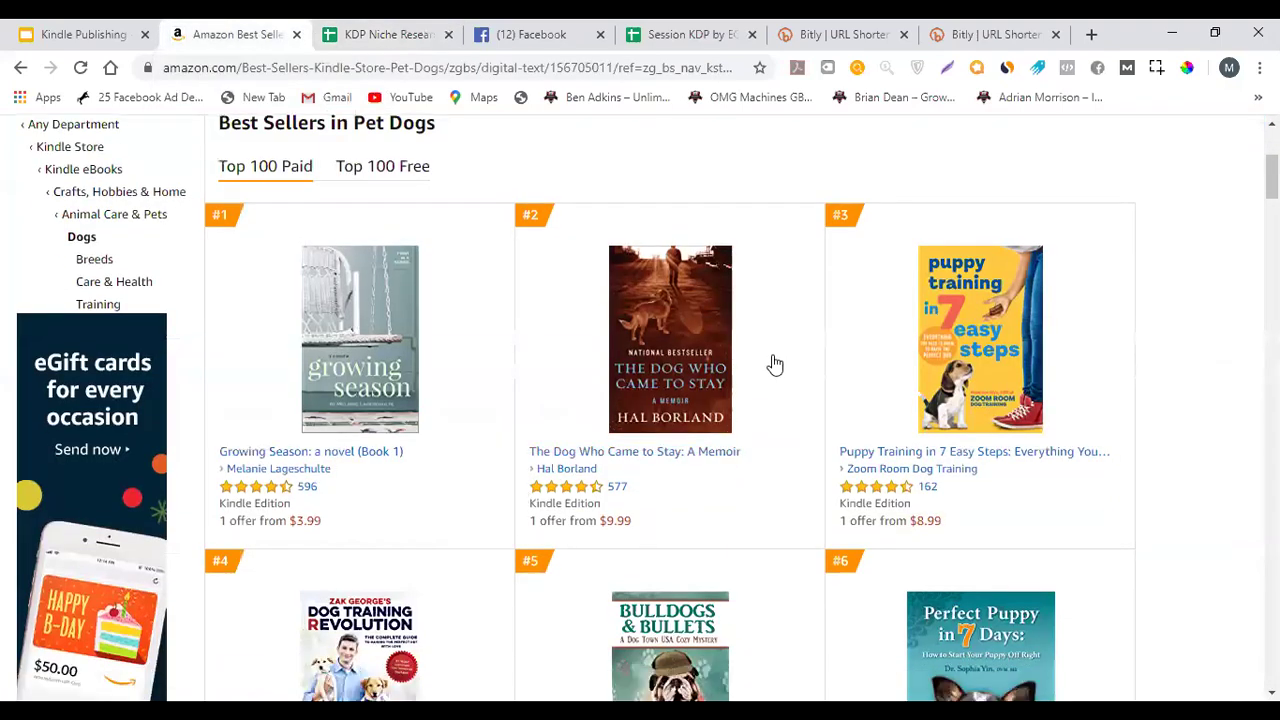
scroll(771, 363, "down", 1)
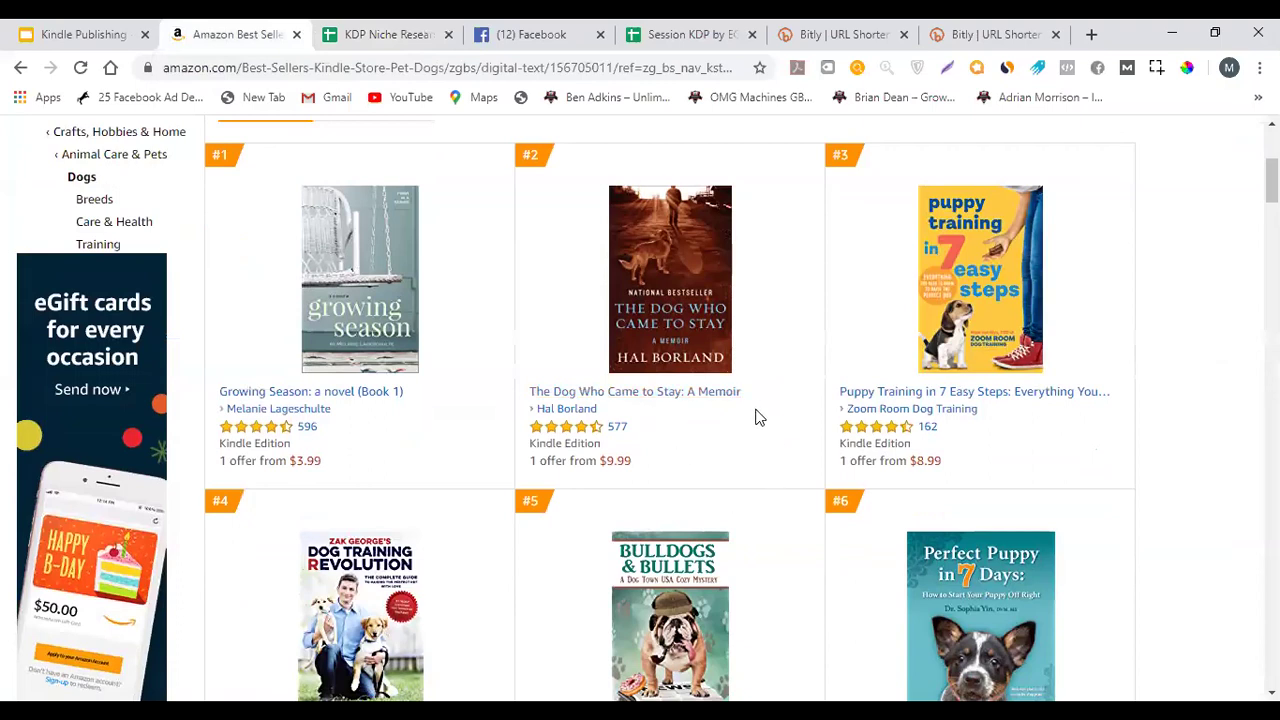
scroll(740, 580, "up", 2)
left_click_drag(522, 590, 745, 582)
key("ctrl+c")
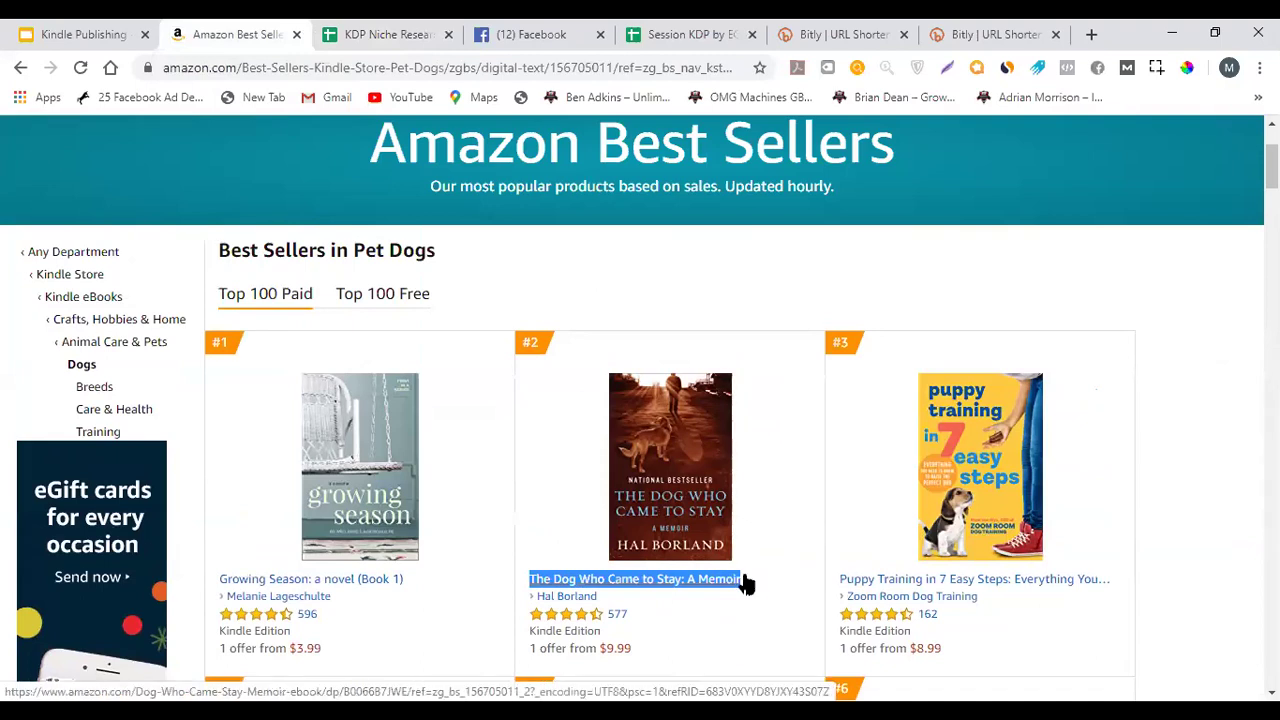
left_click(398, 30)
left_click(283, 401)
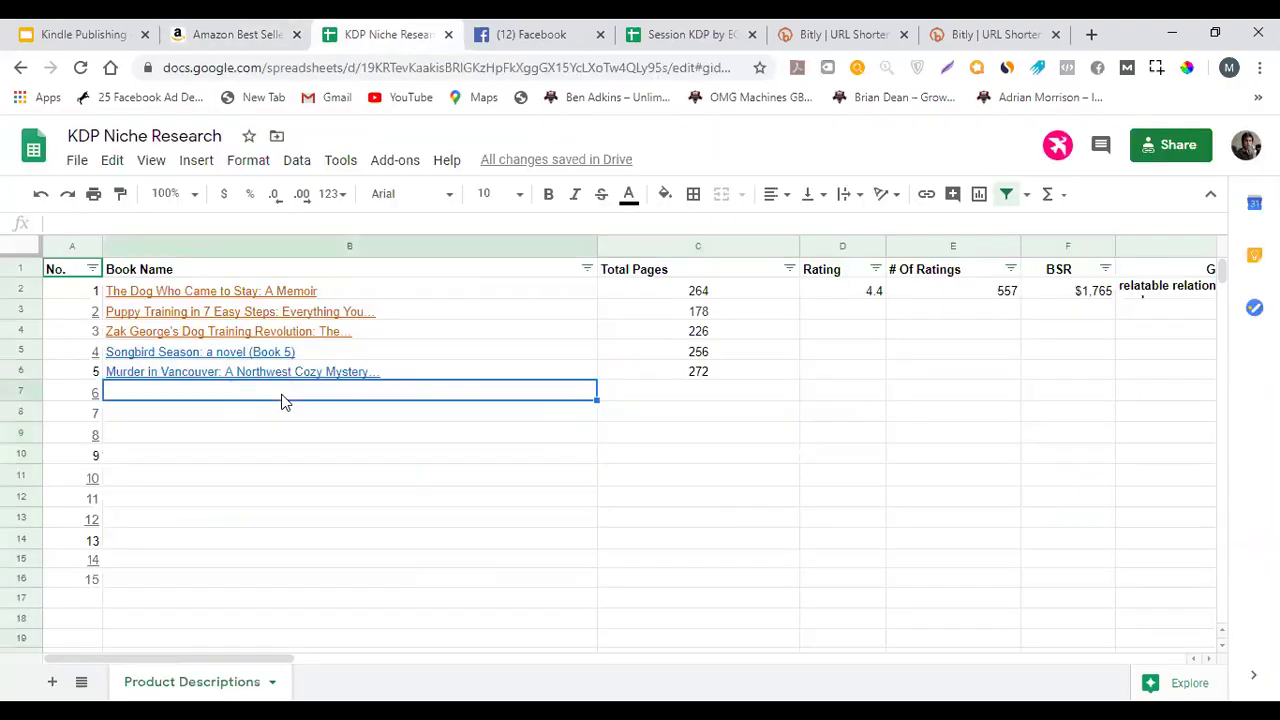
key("ctrl+v")
left_click(317, 414)
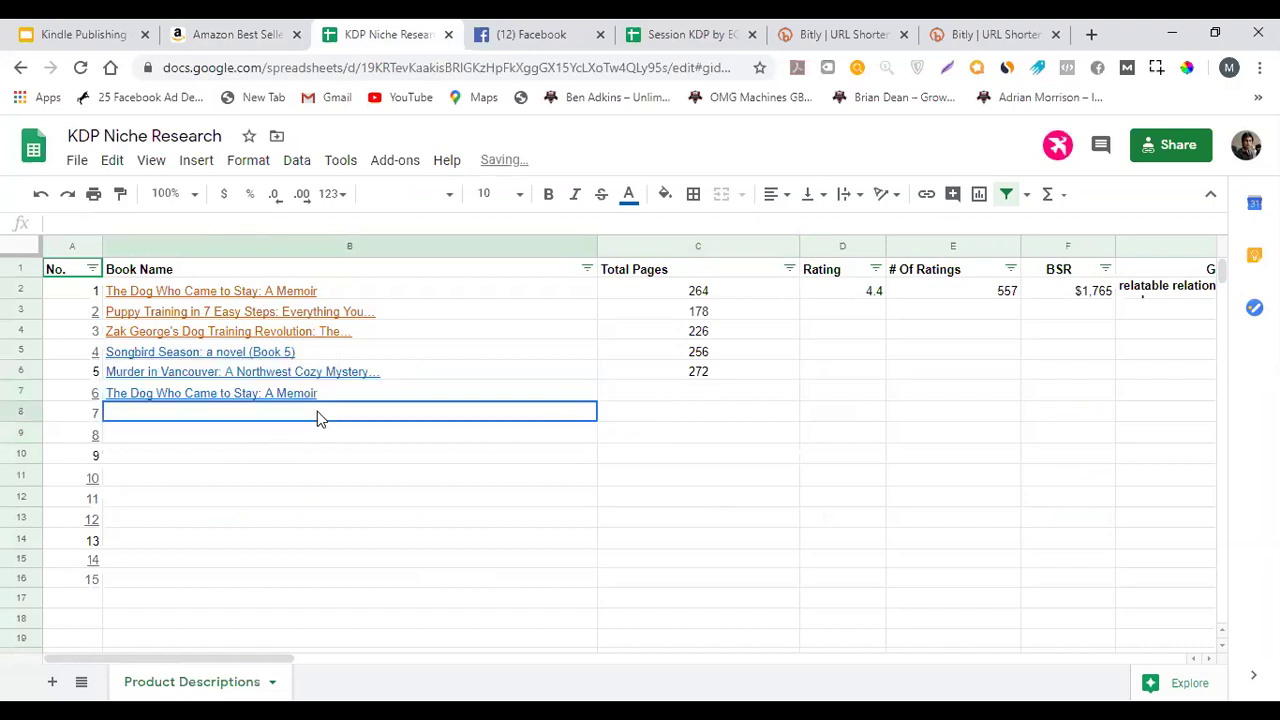
Clear the duplicate book title from cell B7
left_click(301, 400)
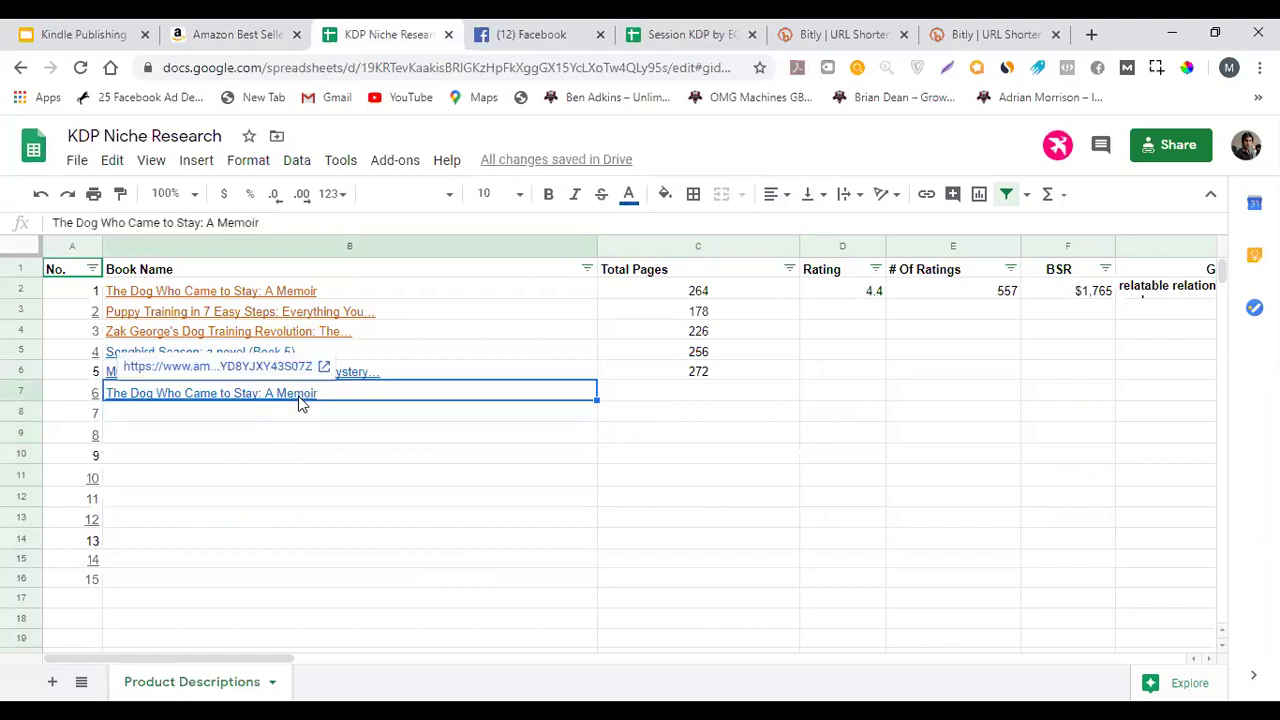
key("Delete")
left_click(303, 429)
left_click(94, 403)
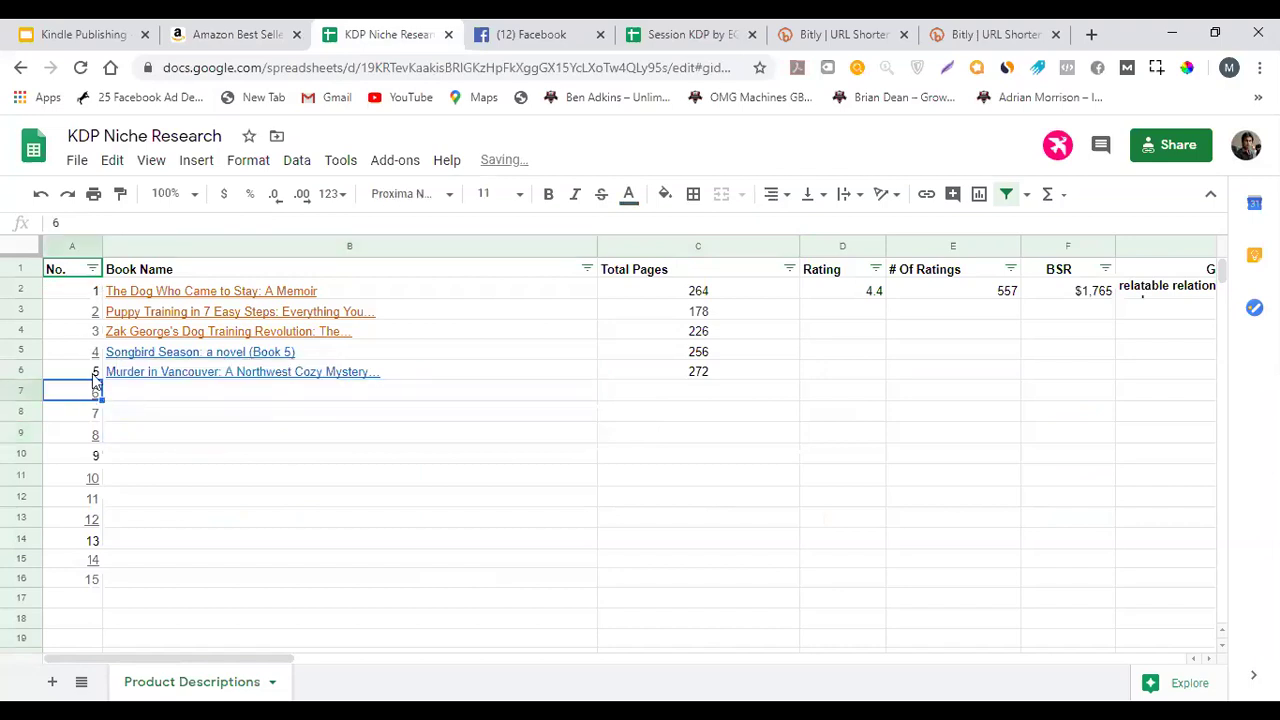
scroll(95, 490, "down", 1)
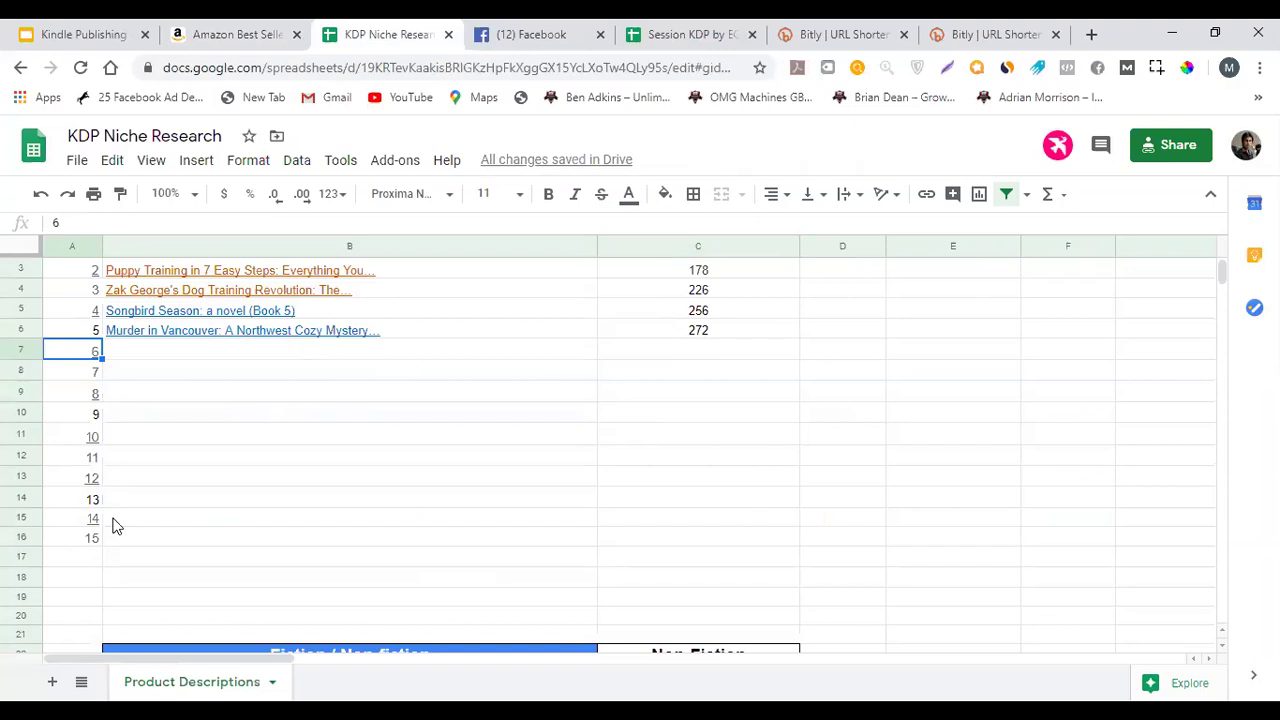
scroll(197, 500, "up", 1)
scroll(58, 540, "down", 1)
scroll(78, 571, "down", 1)
scroll(78, 571, "up", 2)
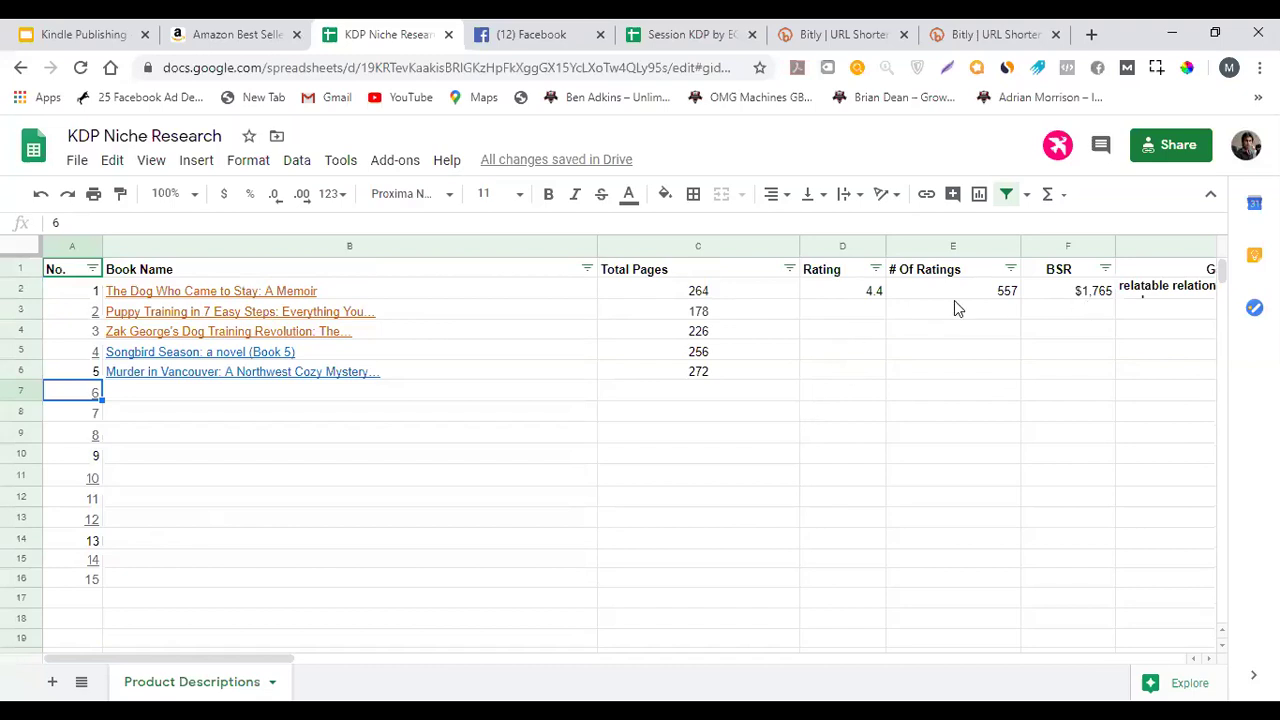
Change the format of the whole BSR column from currency to Number
left_click(1080, 294)
left_click(1088, 275)
left_click(1075, 291)
left_click(1068, 247)
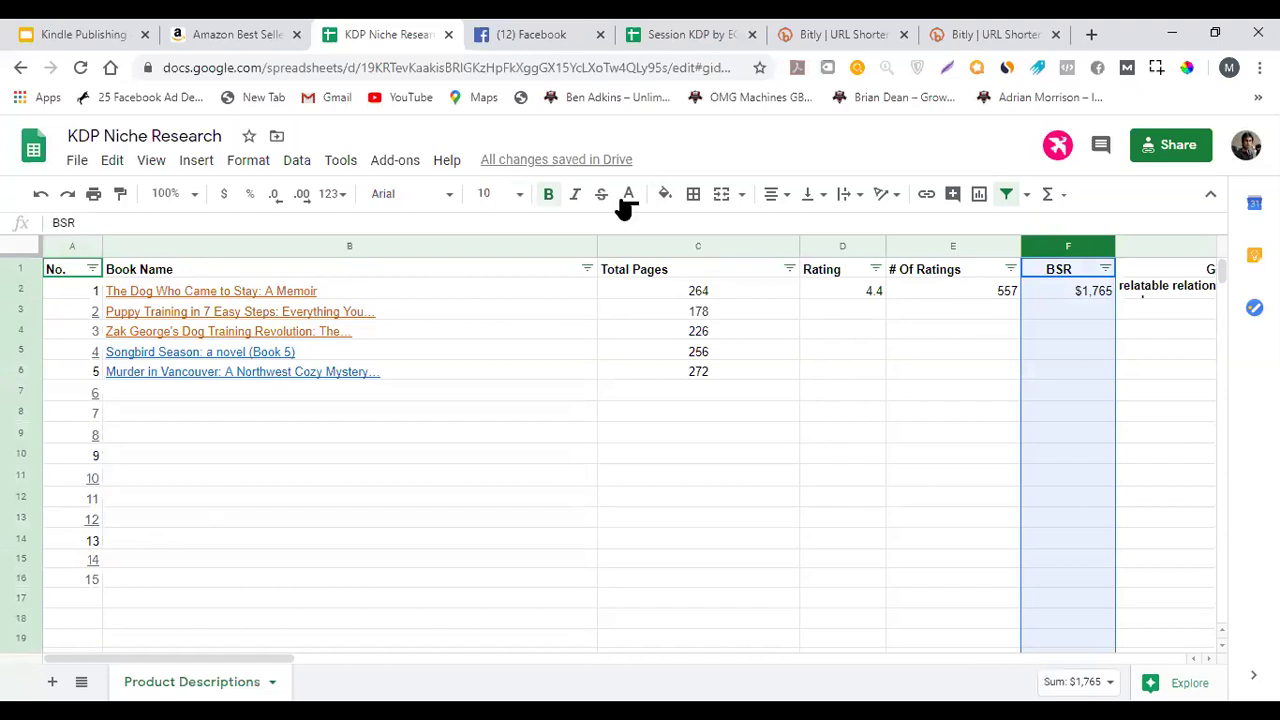
left_click(233, 199)
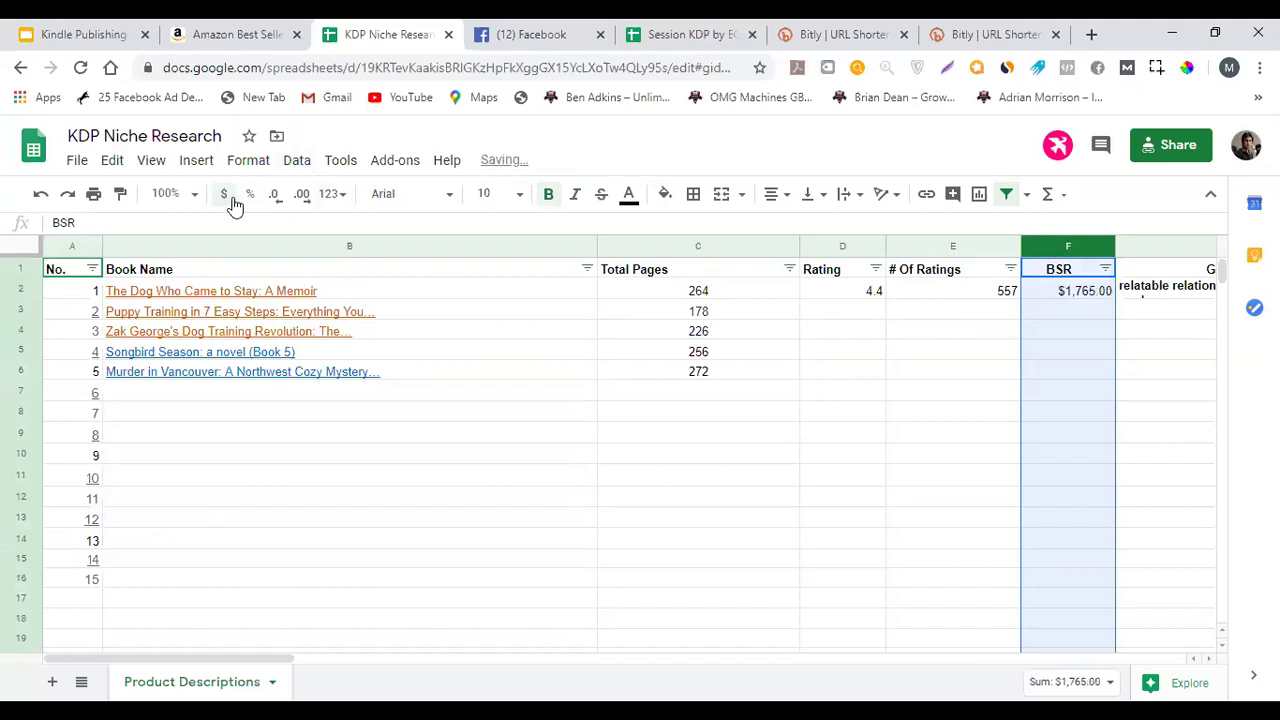
left_click(336, 196)
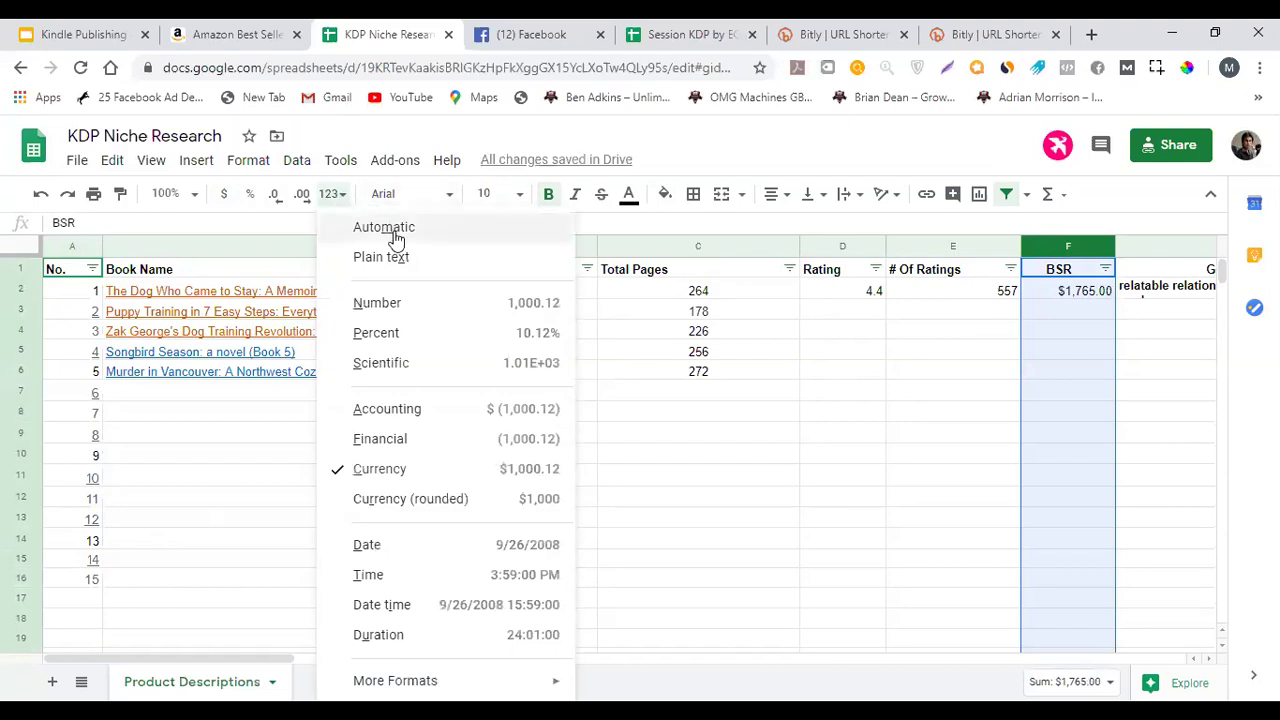
left_click(445, 306)
left_click(1016, 390)
left_click(1092, 300)
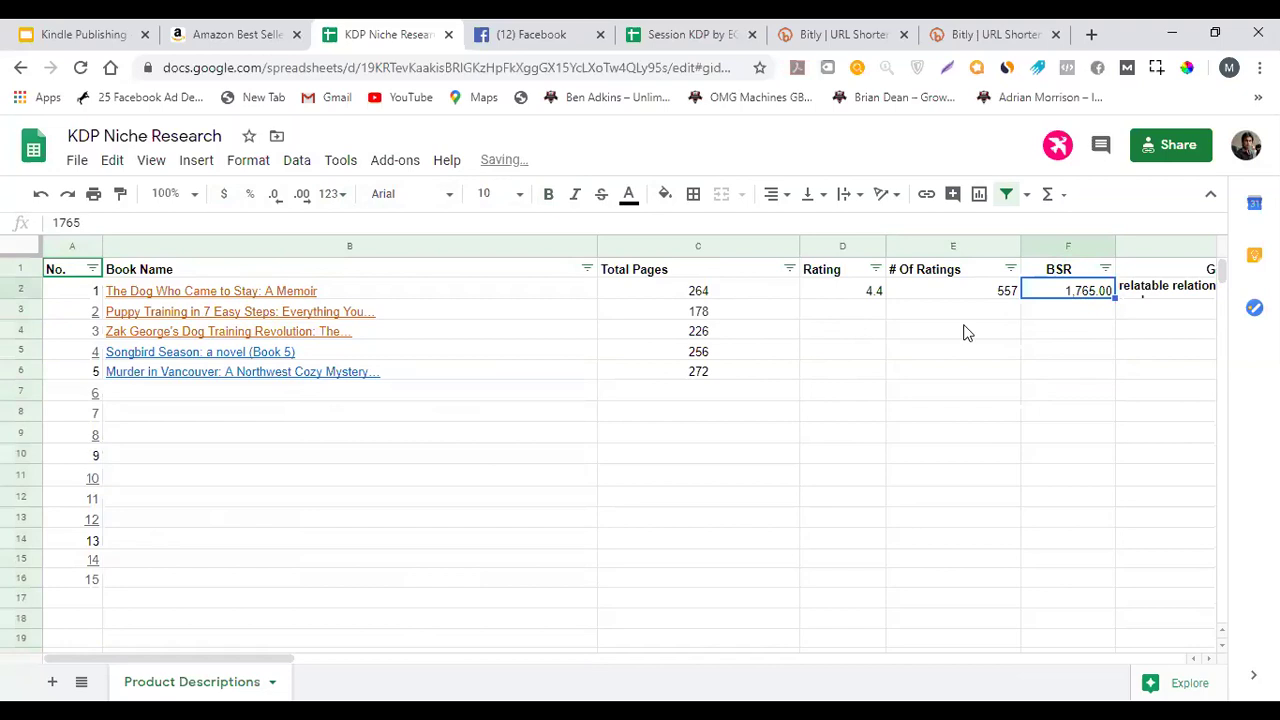
left_click(928, 366)
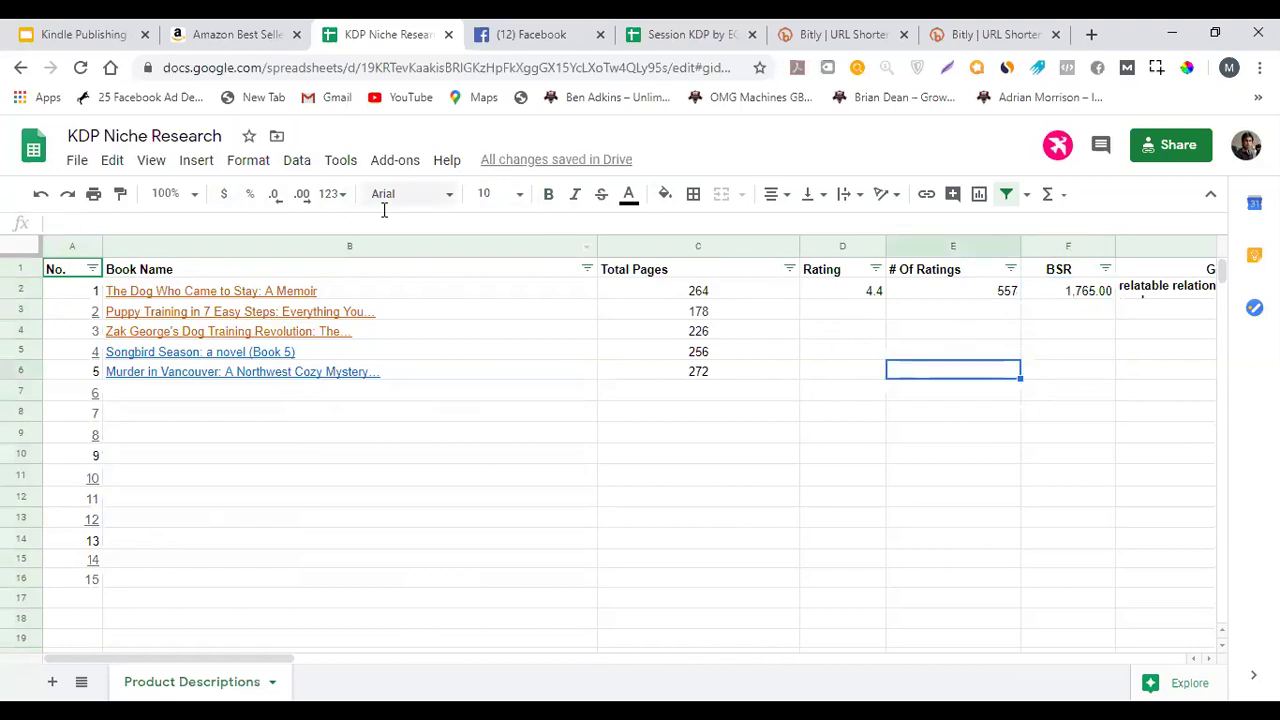
Remove both decimal places from the BSR value of the first book in cell F2
left_click(1050, 292)
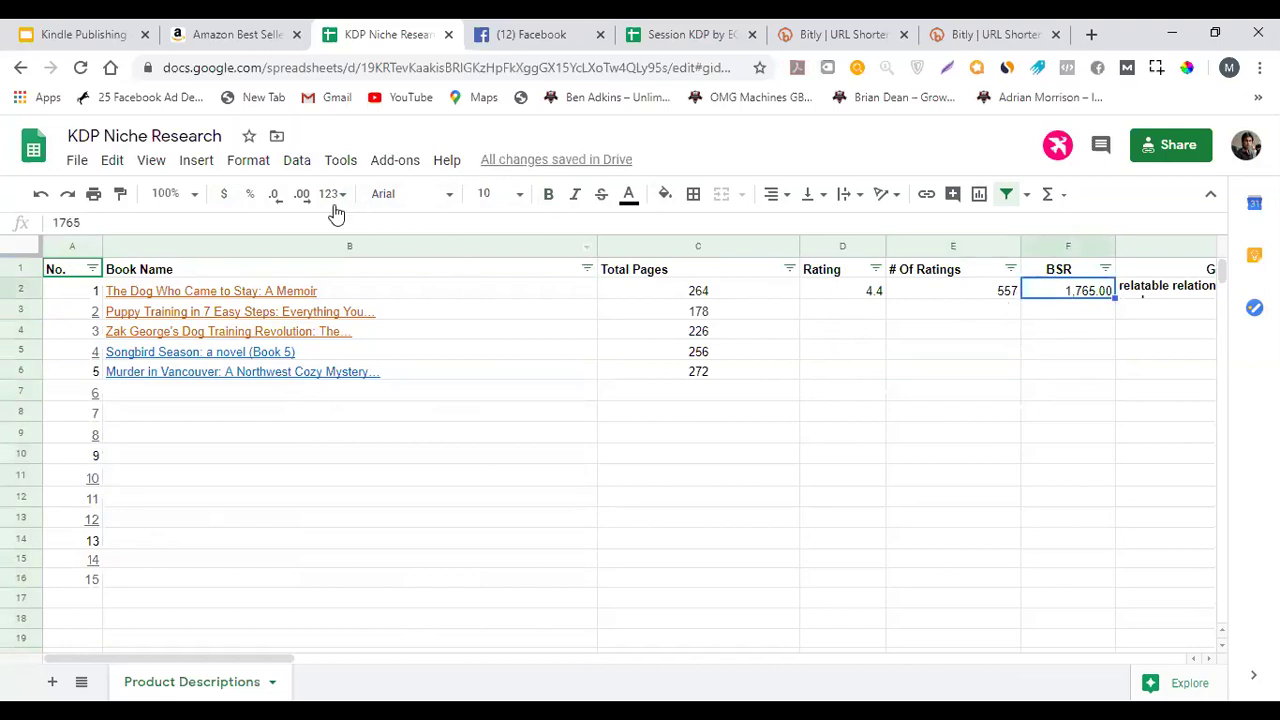
left_click(283, 204)
left_click(283, 204)
left_click(1067, 432)
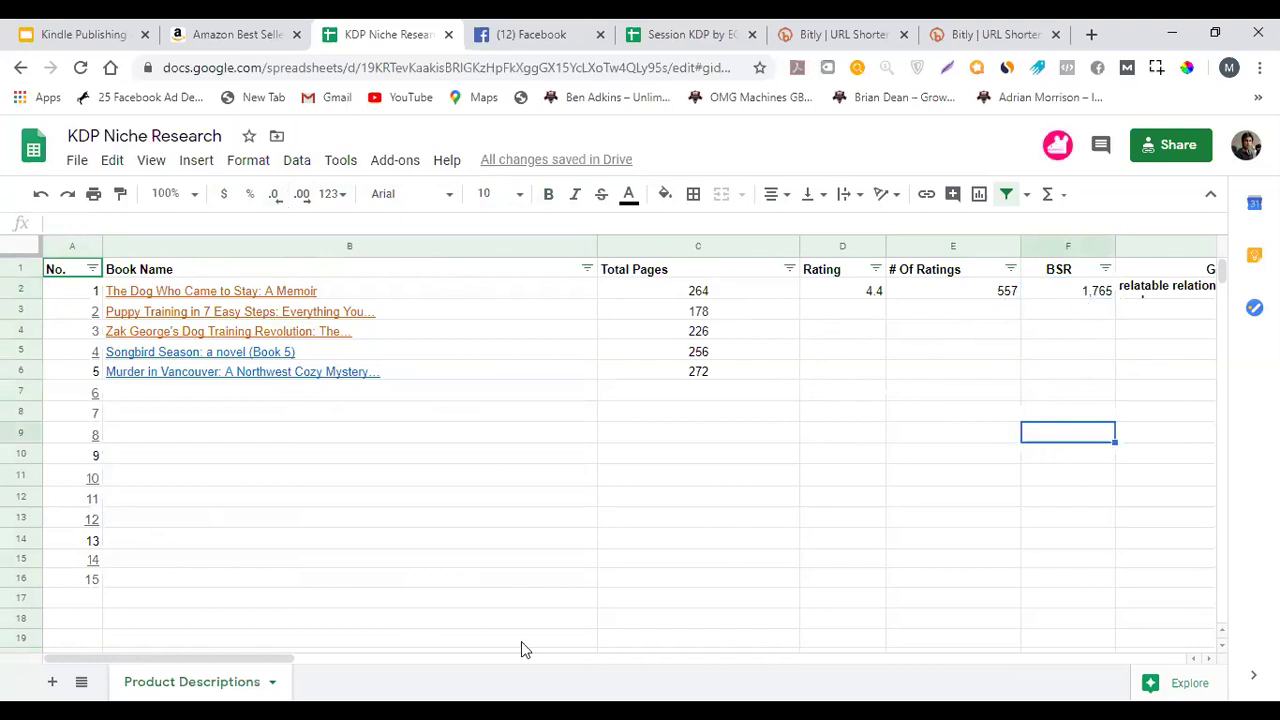
Set the spreadsheet's zoom to 75% and select the first book's title
left_click(192, 196)
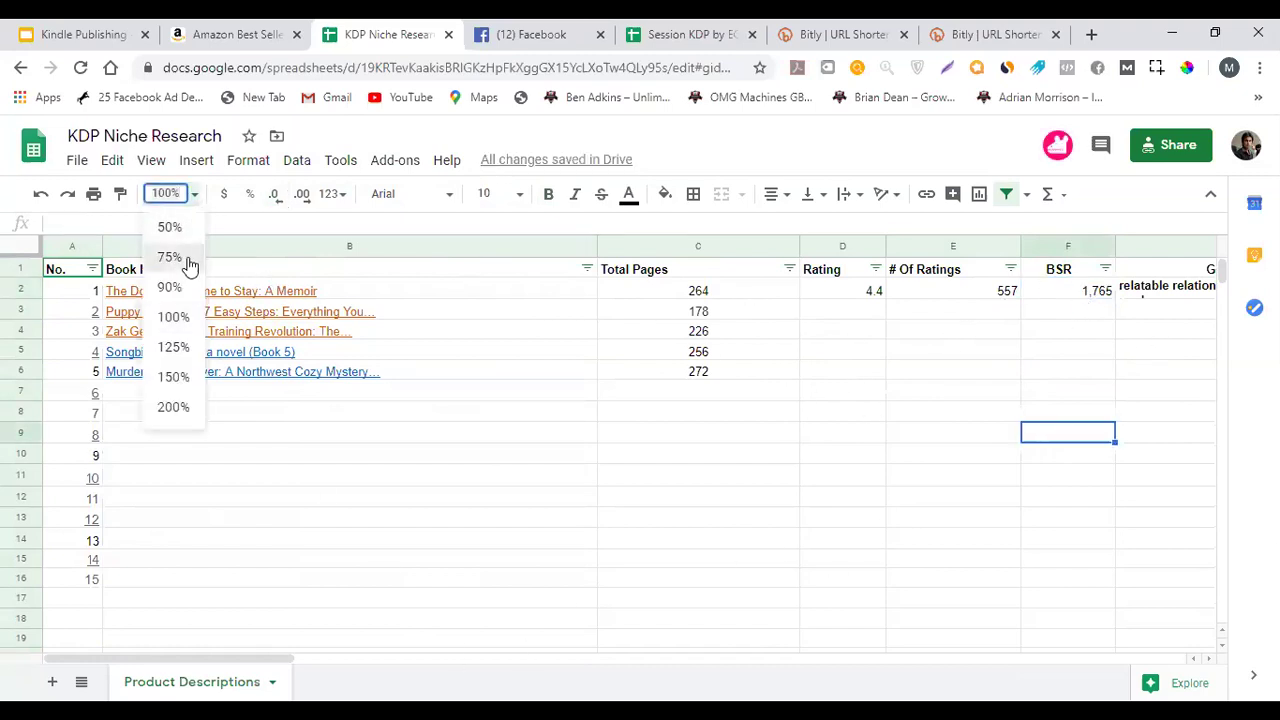
left_click(170, 257)
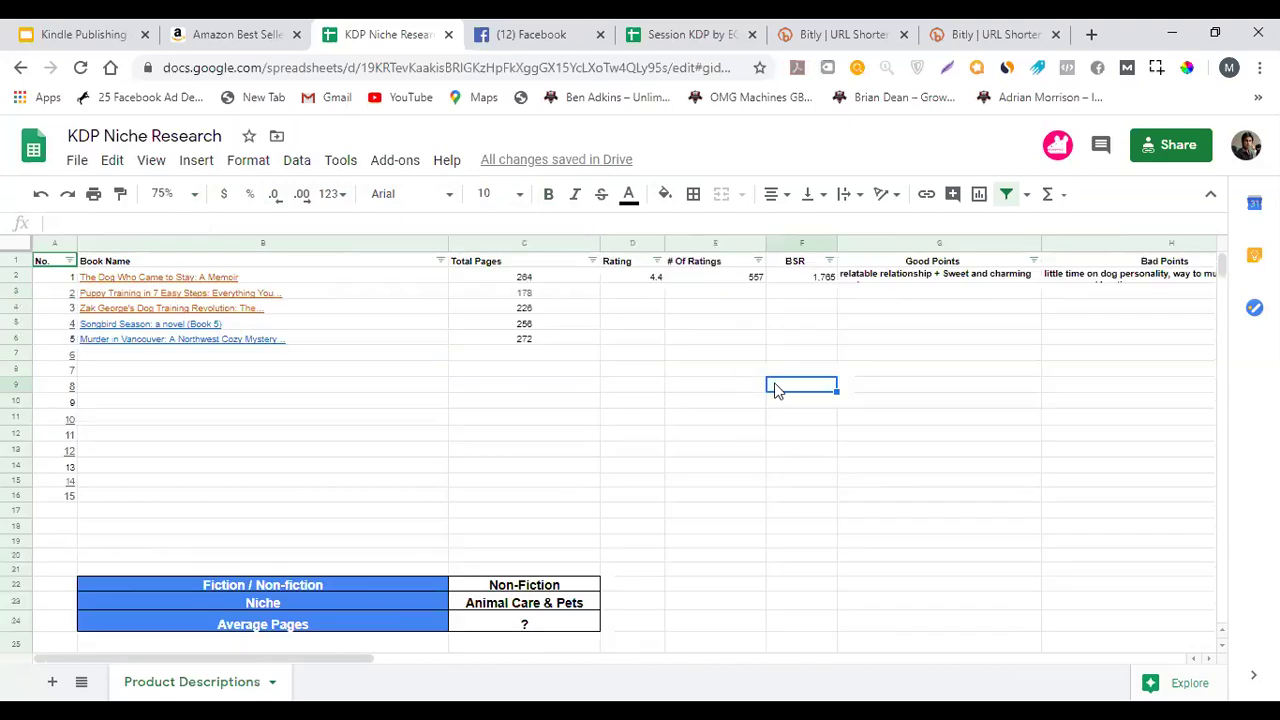
left_click(292, 284)
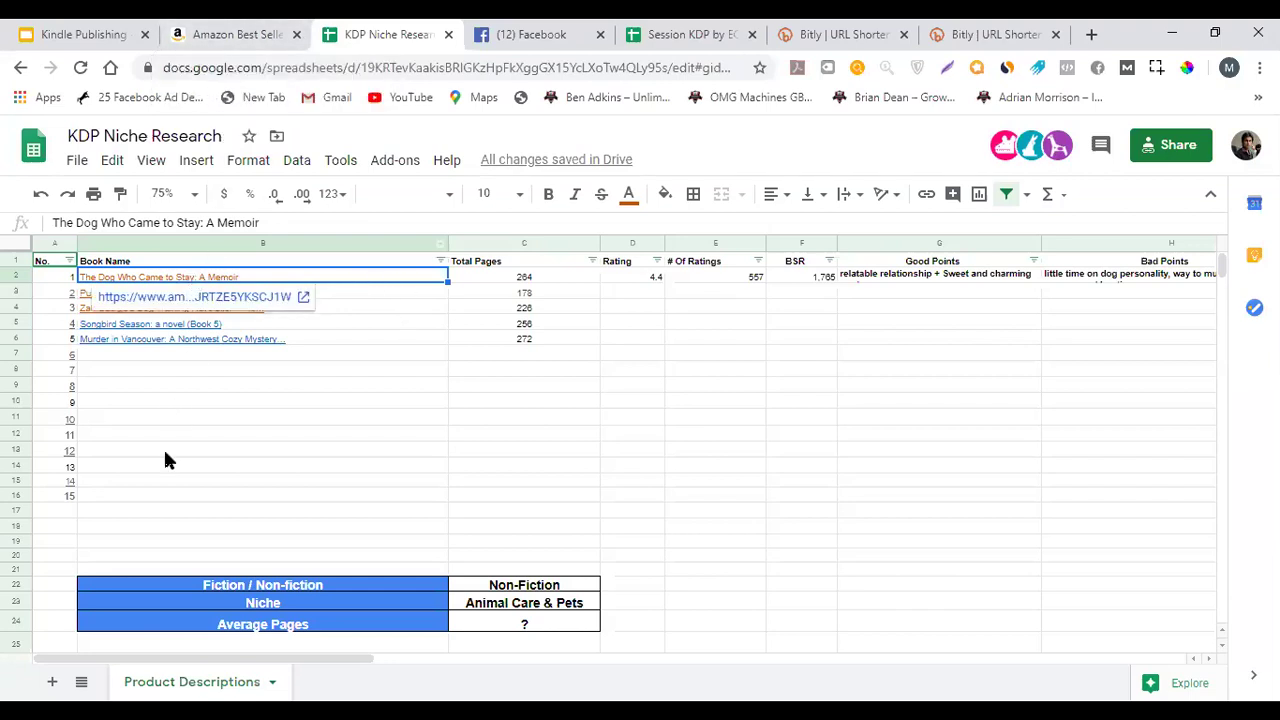
Extend the numbering in the No. column from 16 to 20, filling cells A17 to A21
scroll(52, 533, "down", 1)
left_click_drag(55, 511, 55, 494)
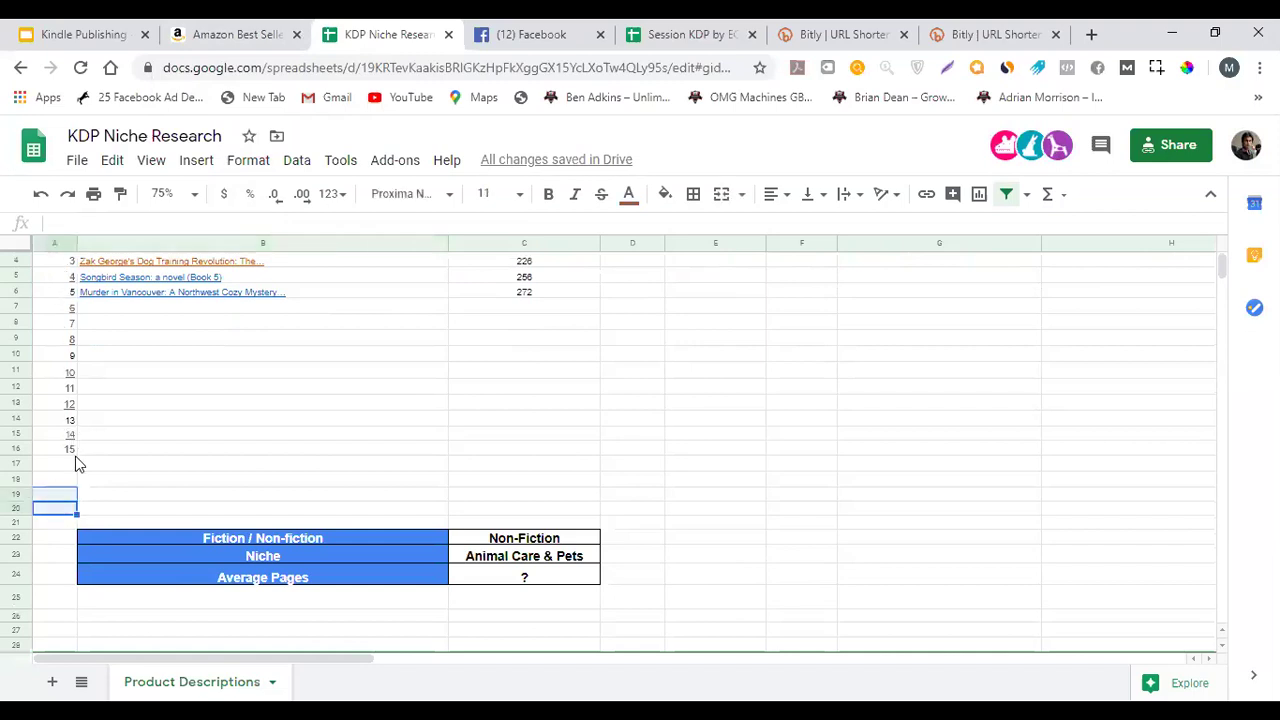
left_click_drag(66, 404, 77, 526)
left_click(176, 468)
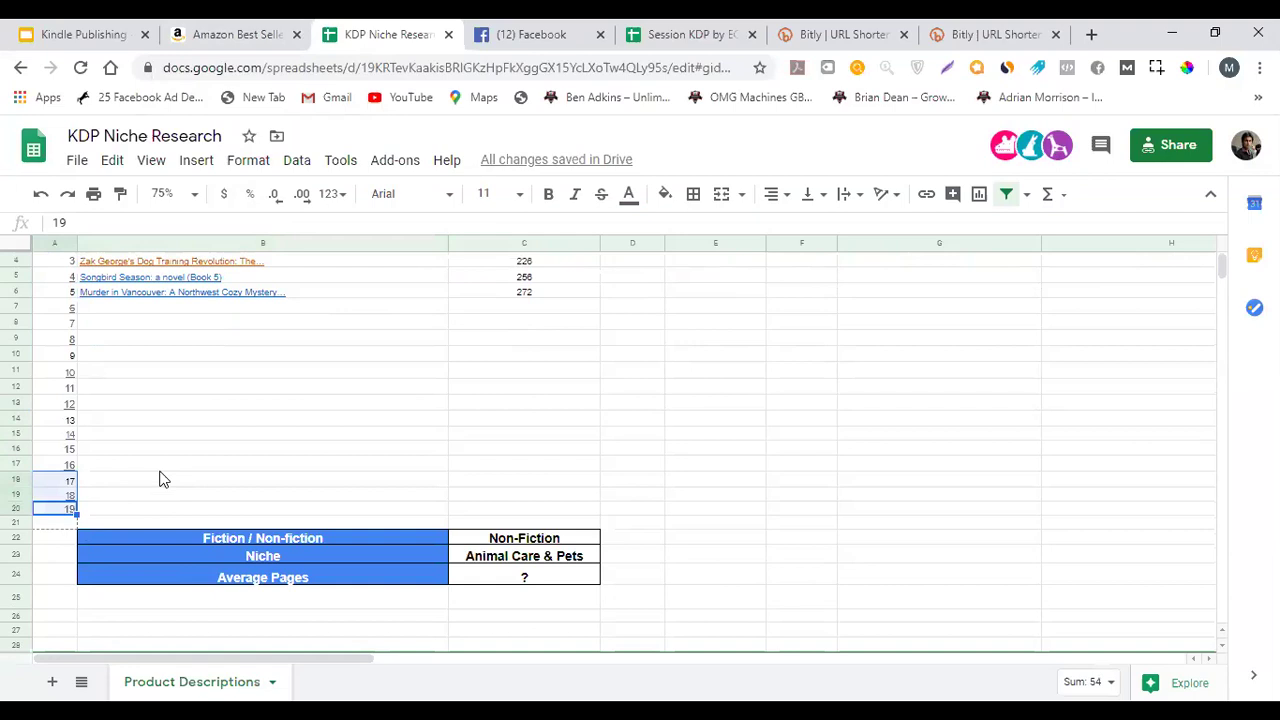
left_click(160, 466)
scroll(179, 440, "up", 1)
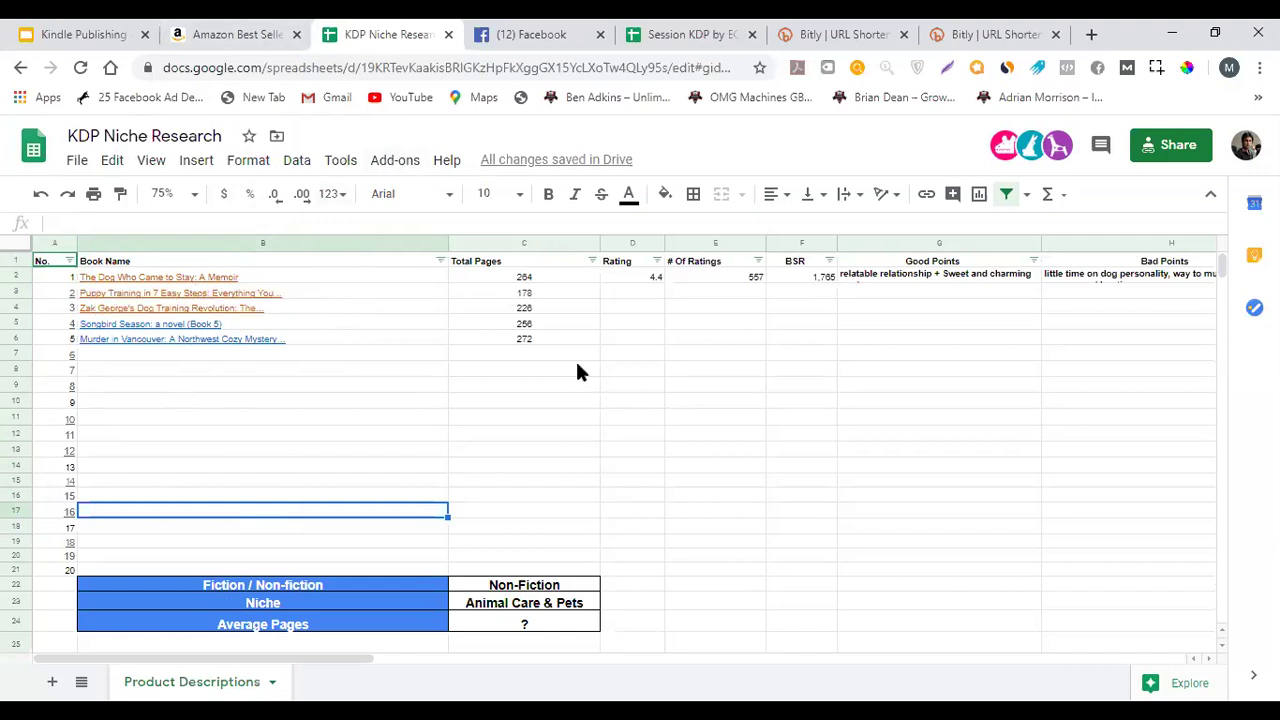
Switch back to the Amazon Best Sellers in Pet Dogs list to view the top-ranked books
left_click(476, 353)
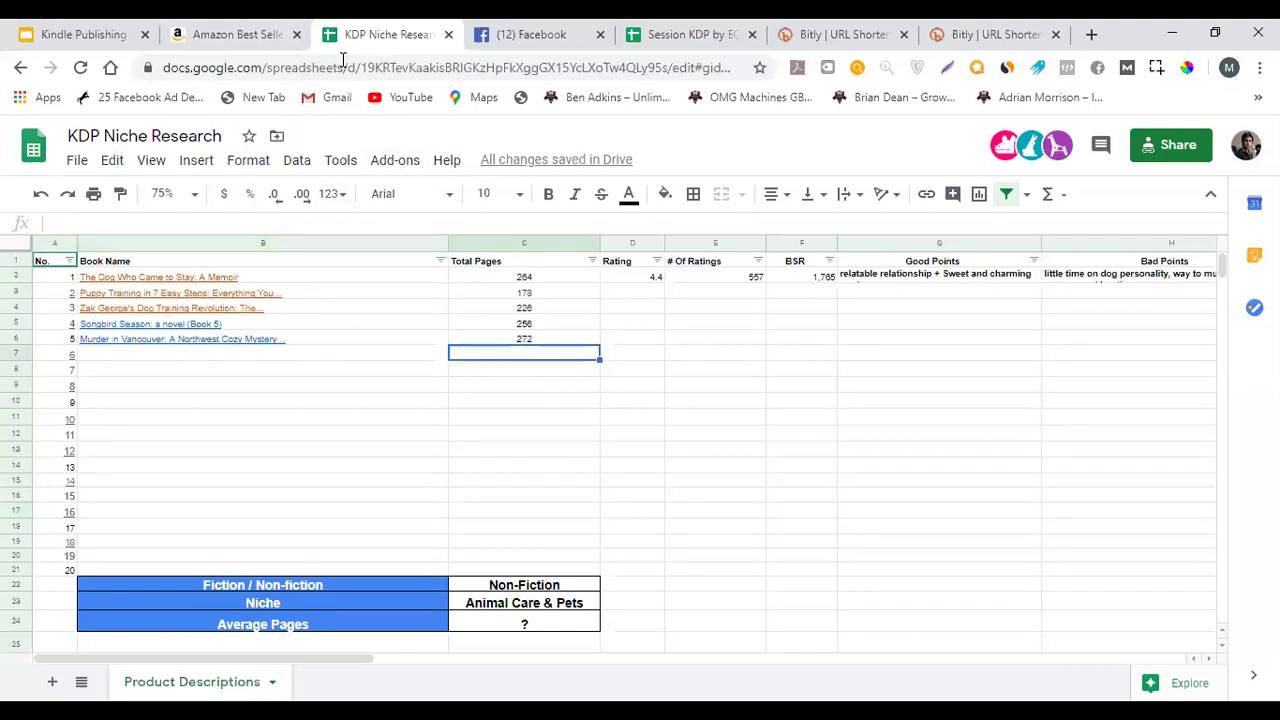
left_click(286, 26)
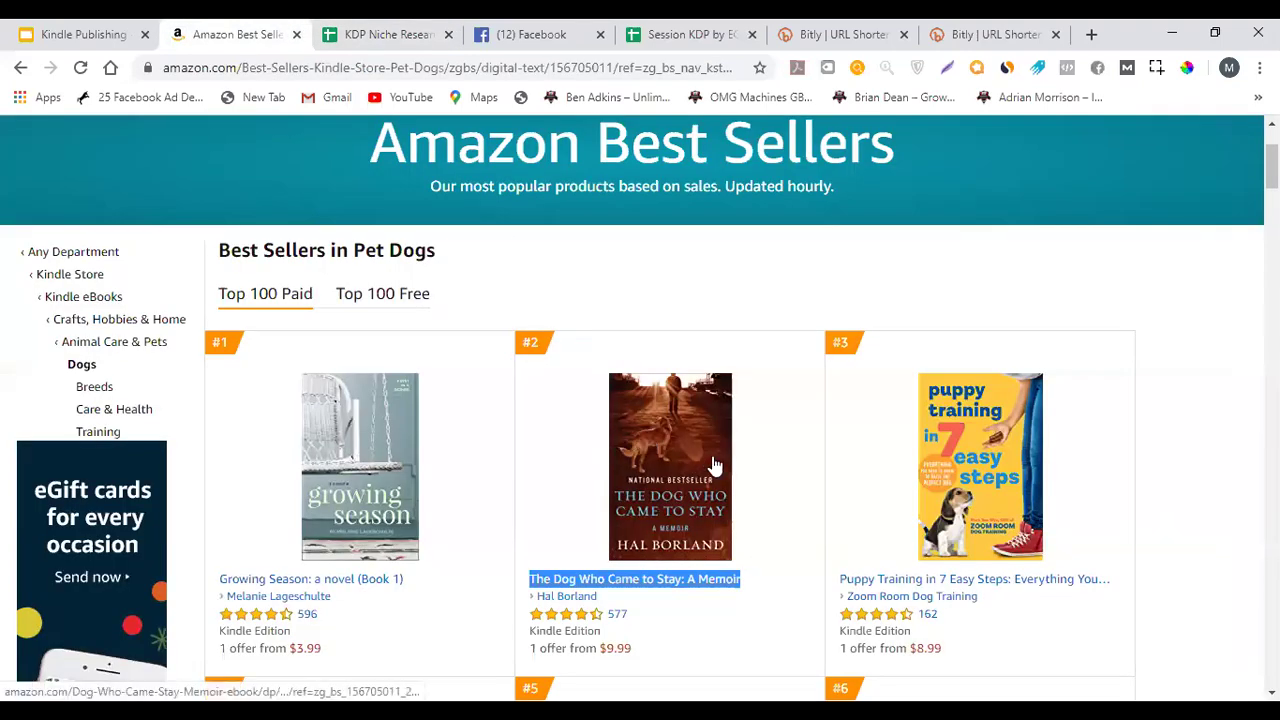
scroll(715, 466, "down", 1)
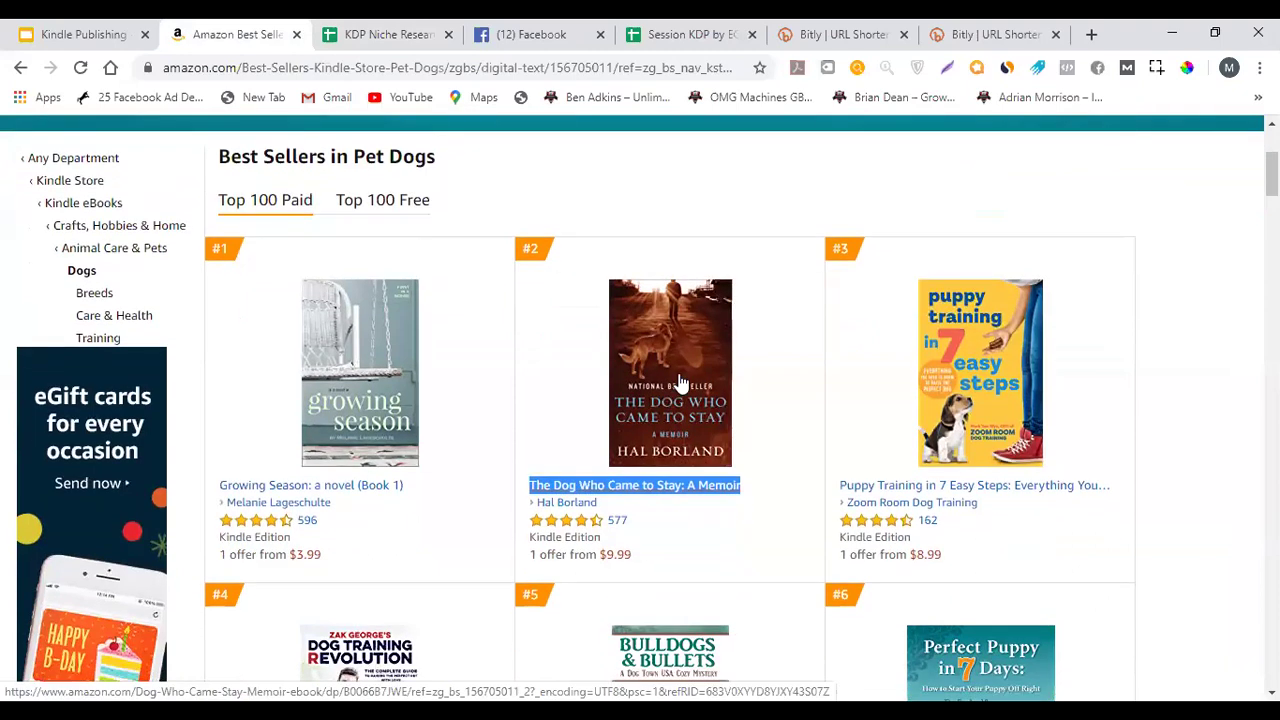
Open the Kindle page of The Dog Who Came to Stay and compare it with the first book's figures in the KDP Niche Research sheet
left_click(682, 376)
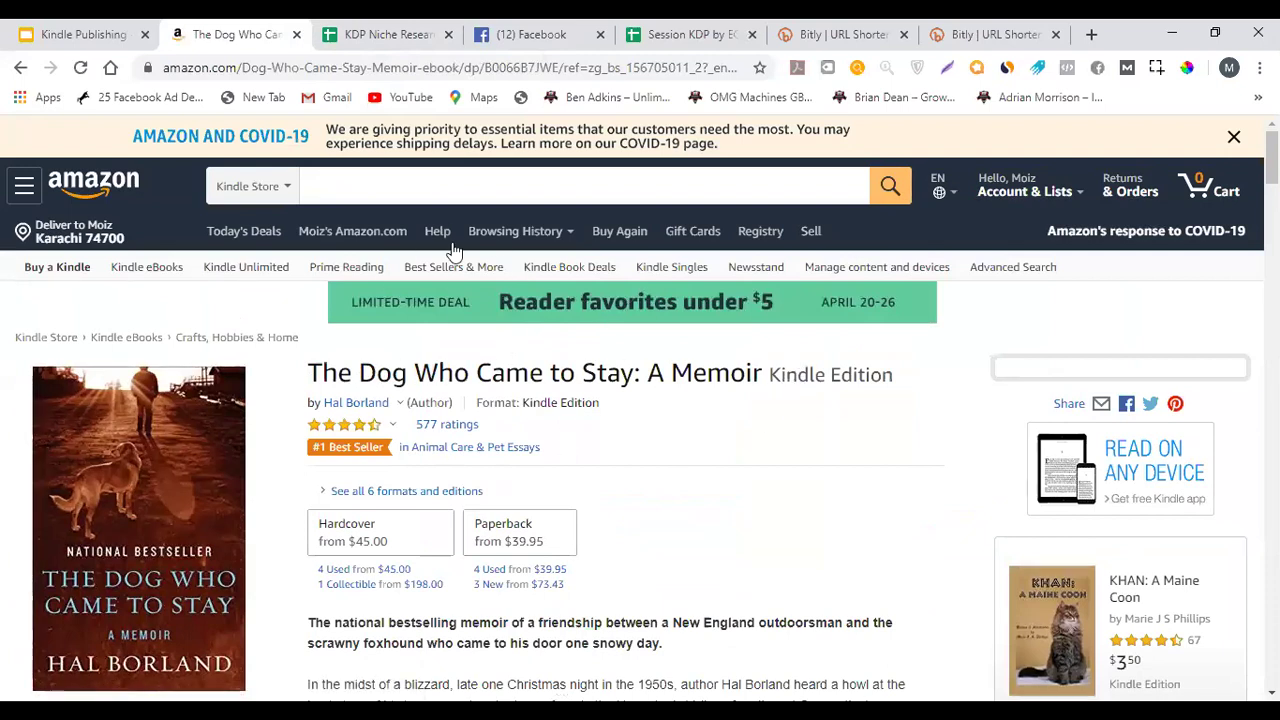
scroll(450, 245, "down", 3)
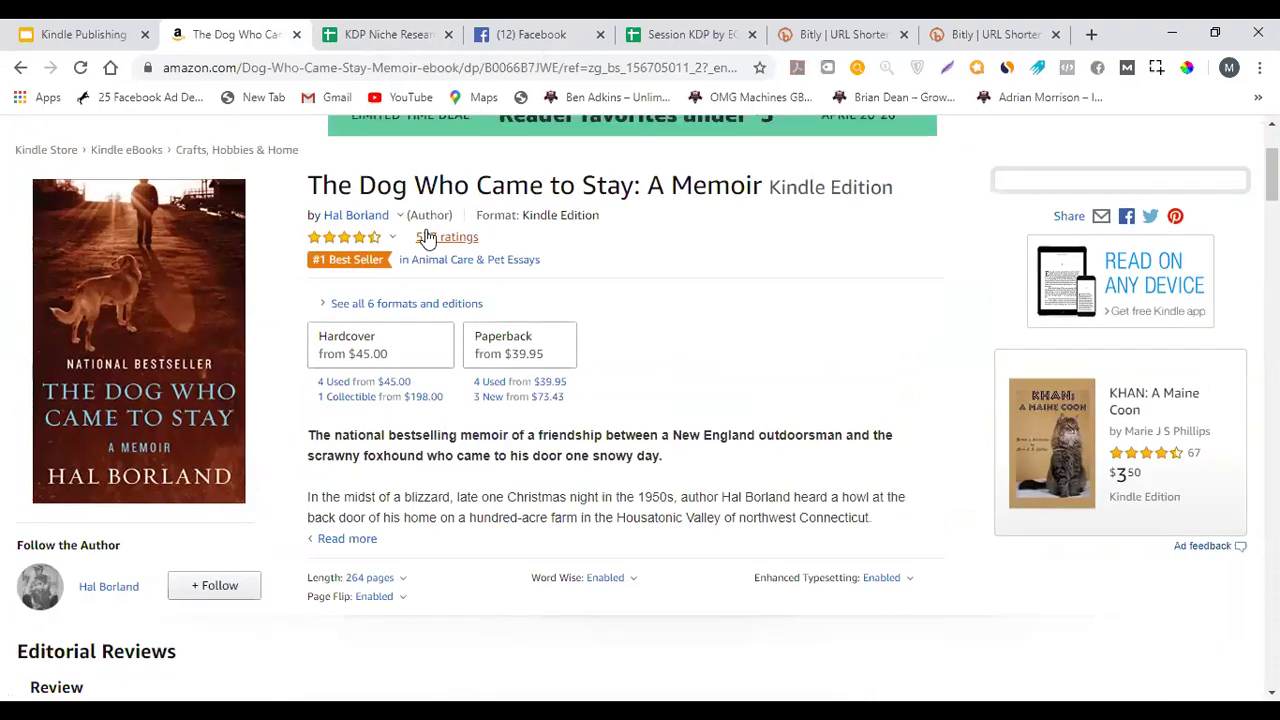
key("ctrl+Tab")
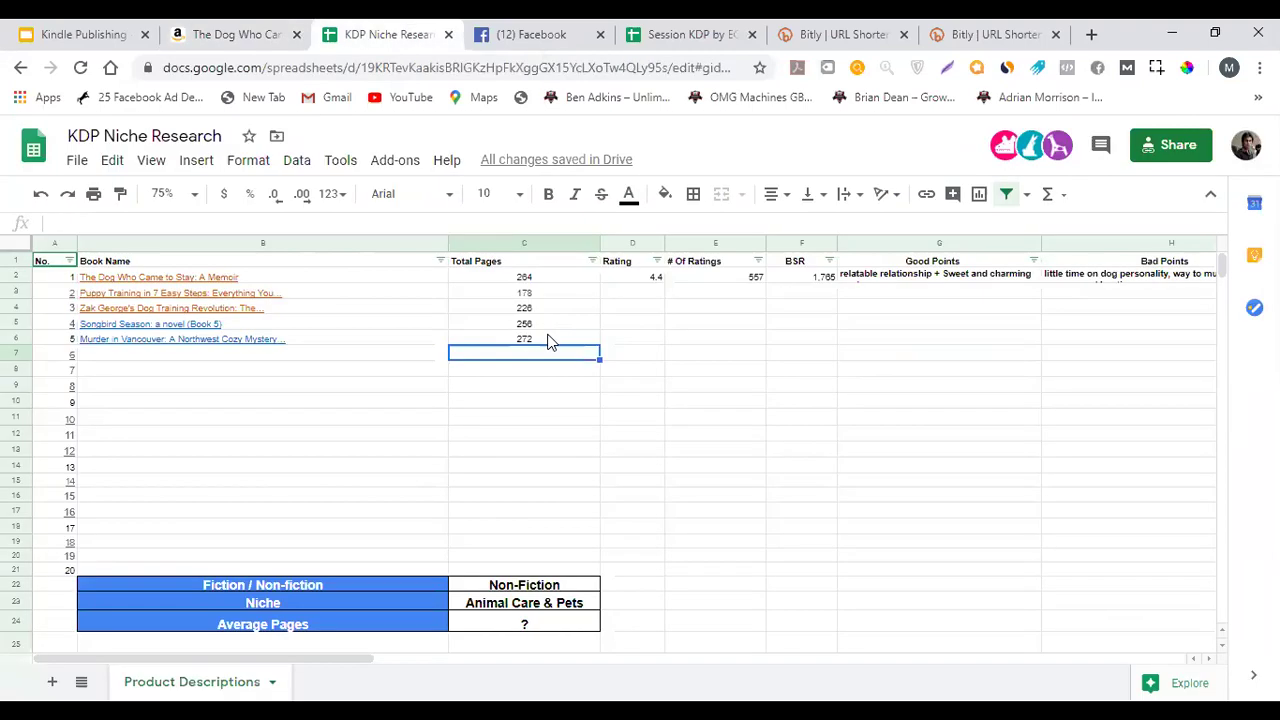
left_click(528, 280)
left_click(622, 276)
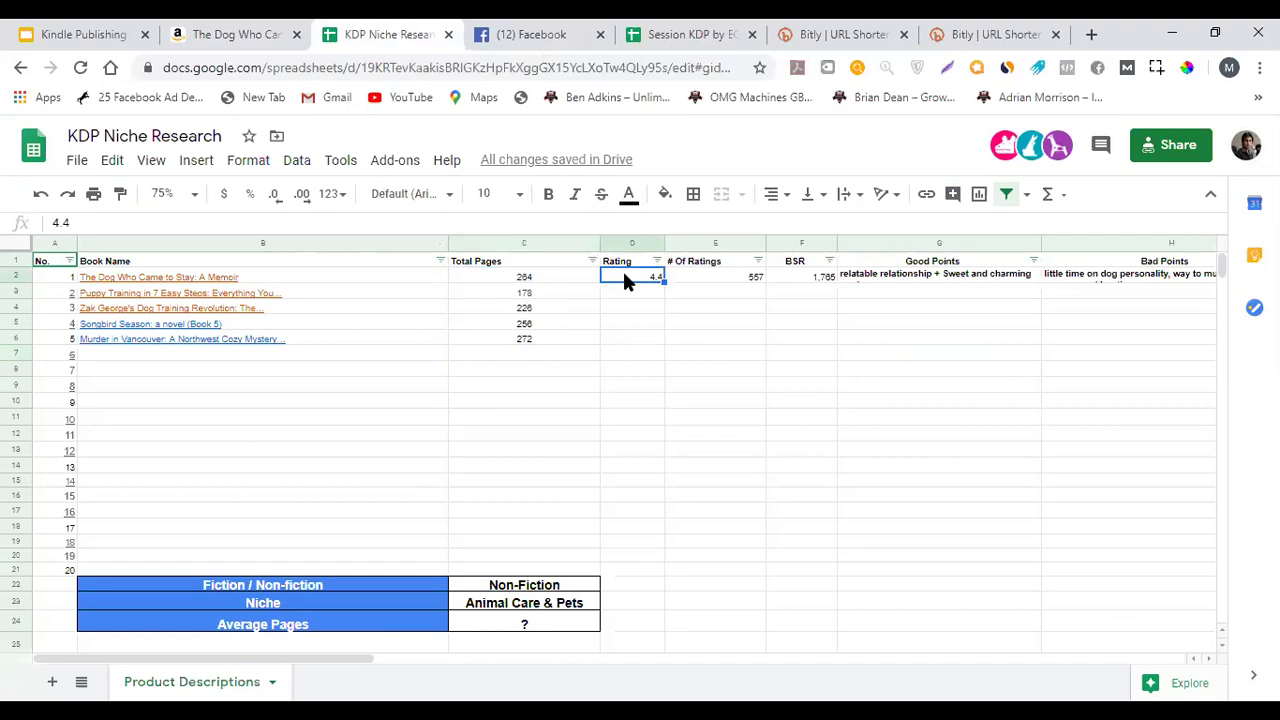
left_click(742, 277)
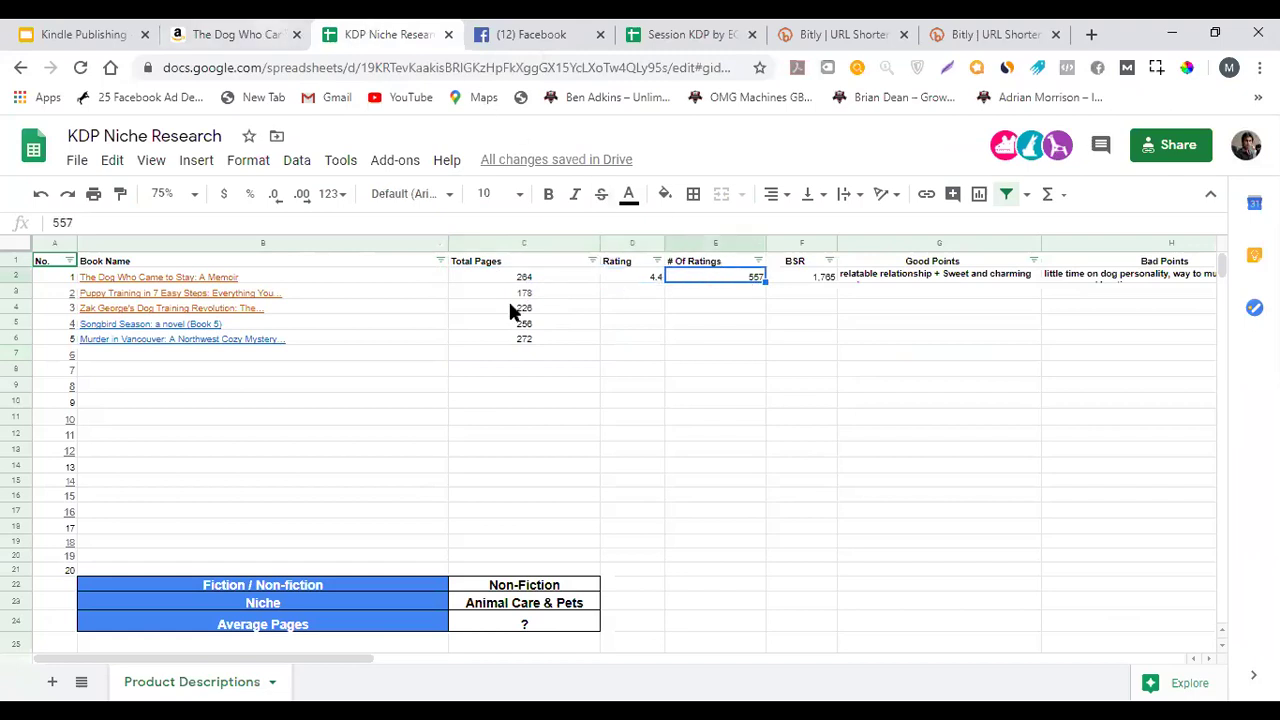
key("ctrl+shift+Tab")
key("ctrl+Tab")
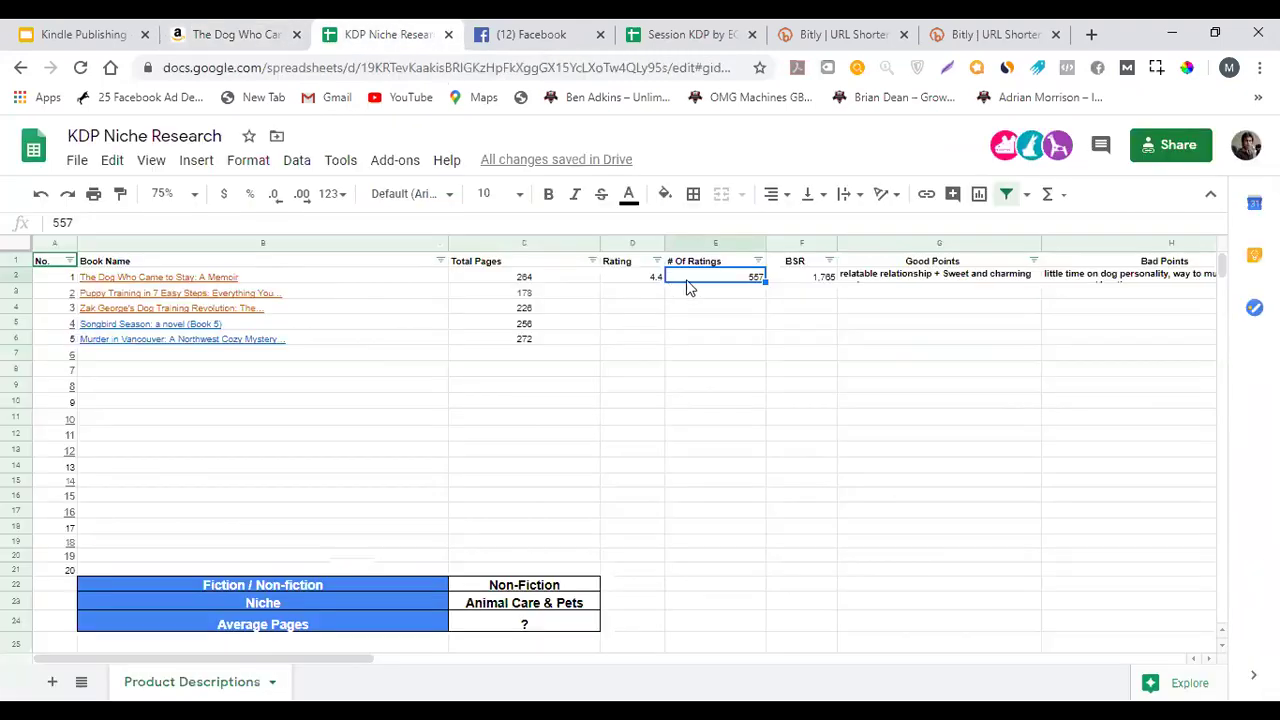
Correct the first book's number of ratings in cell E2 to 577, as given on its Amazon page
double_click(757, 275)
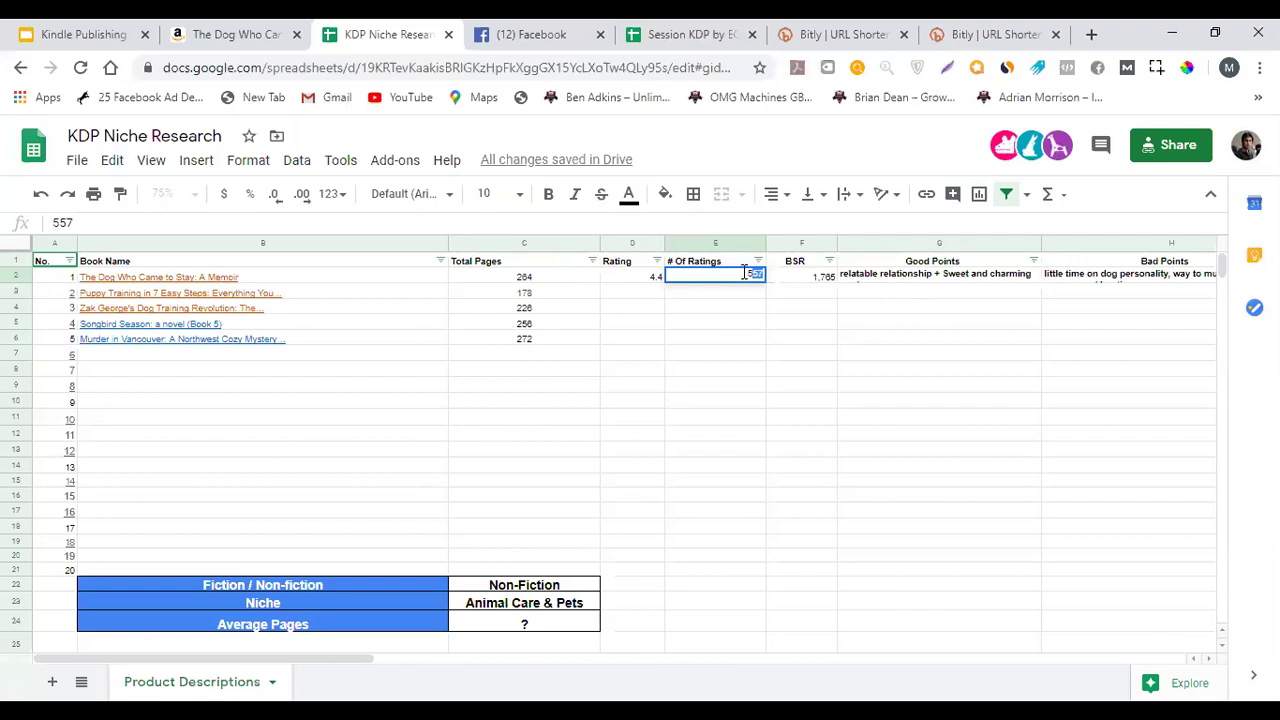
key("ctrl+shift+Tab")
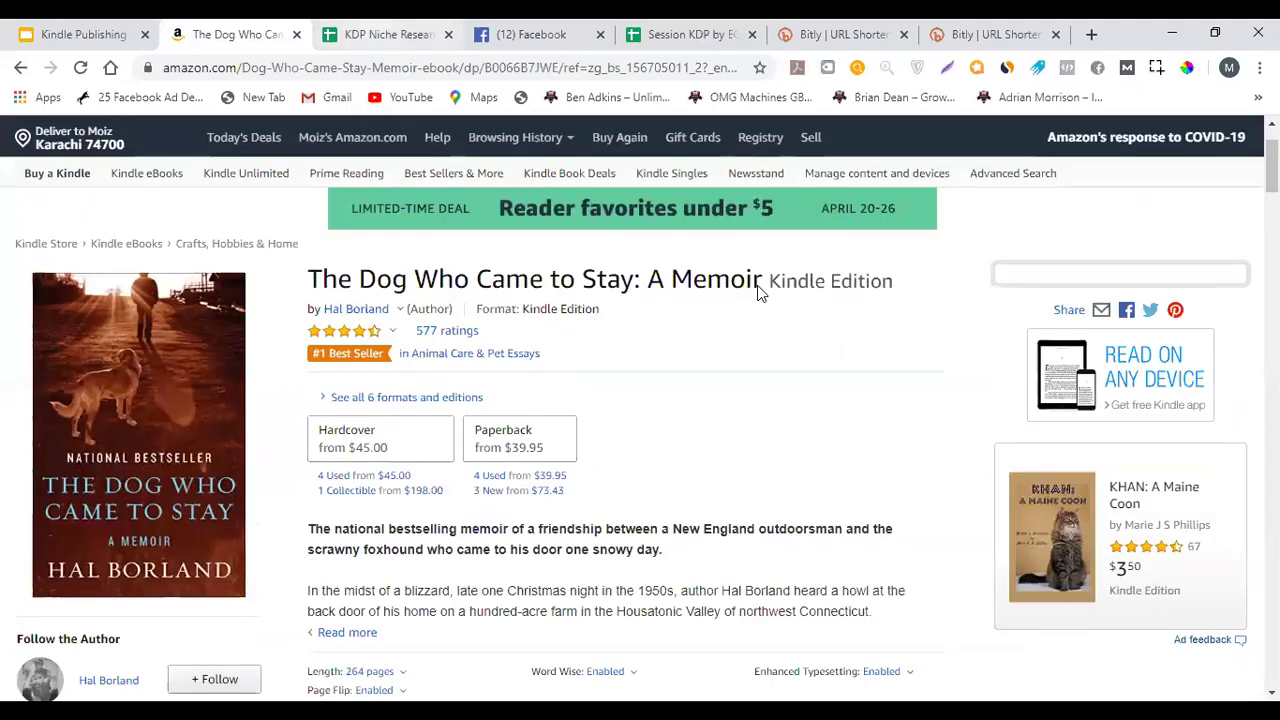
key("ctrl+Tab")
type("77")
key("Return")
key("Up")
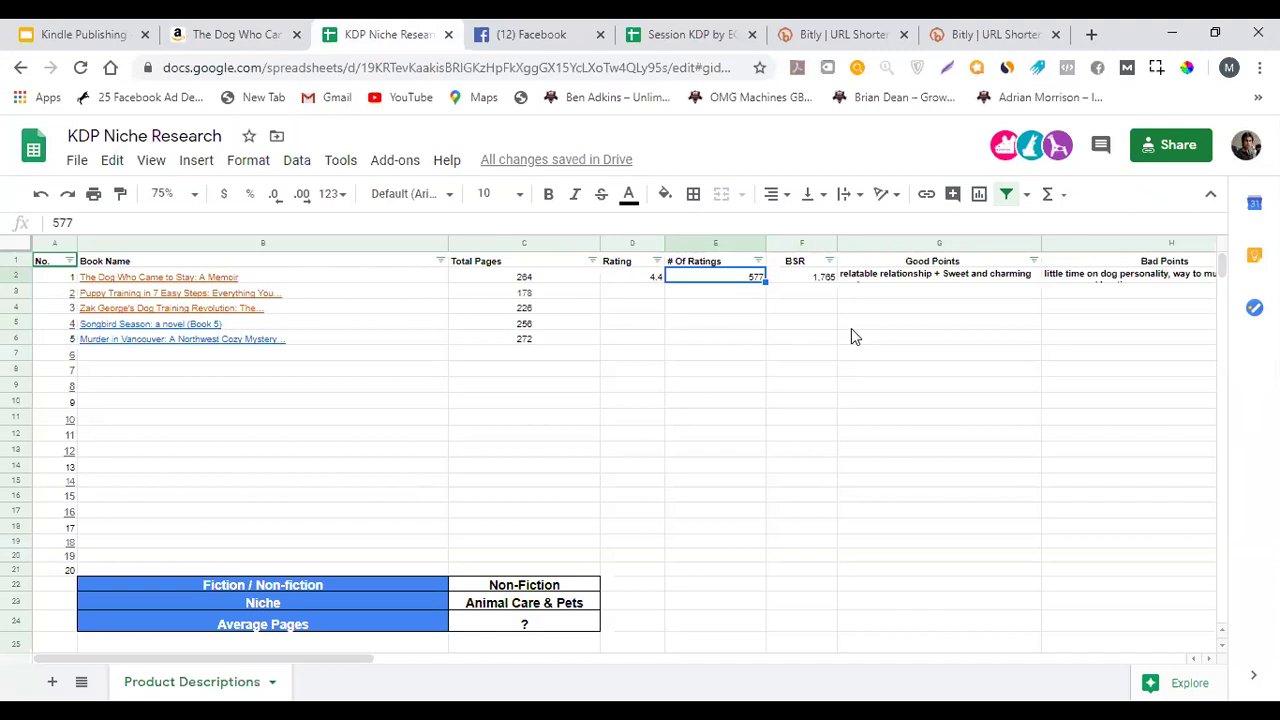
Copy the average rating of 4.4 from the book's Amazon rating breakdown into cell D2 of the spreadsheet
key("ctrl+shift+Tab")
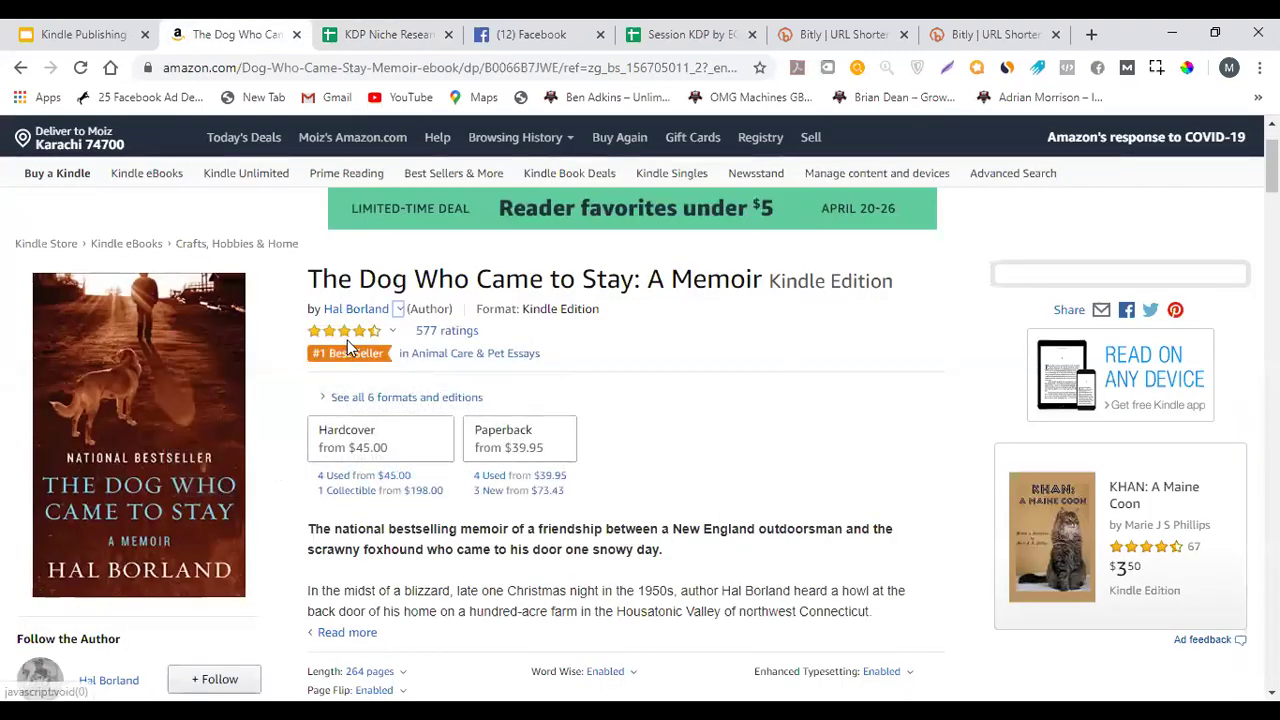
mouse_move(343, 343)
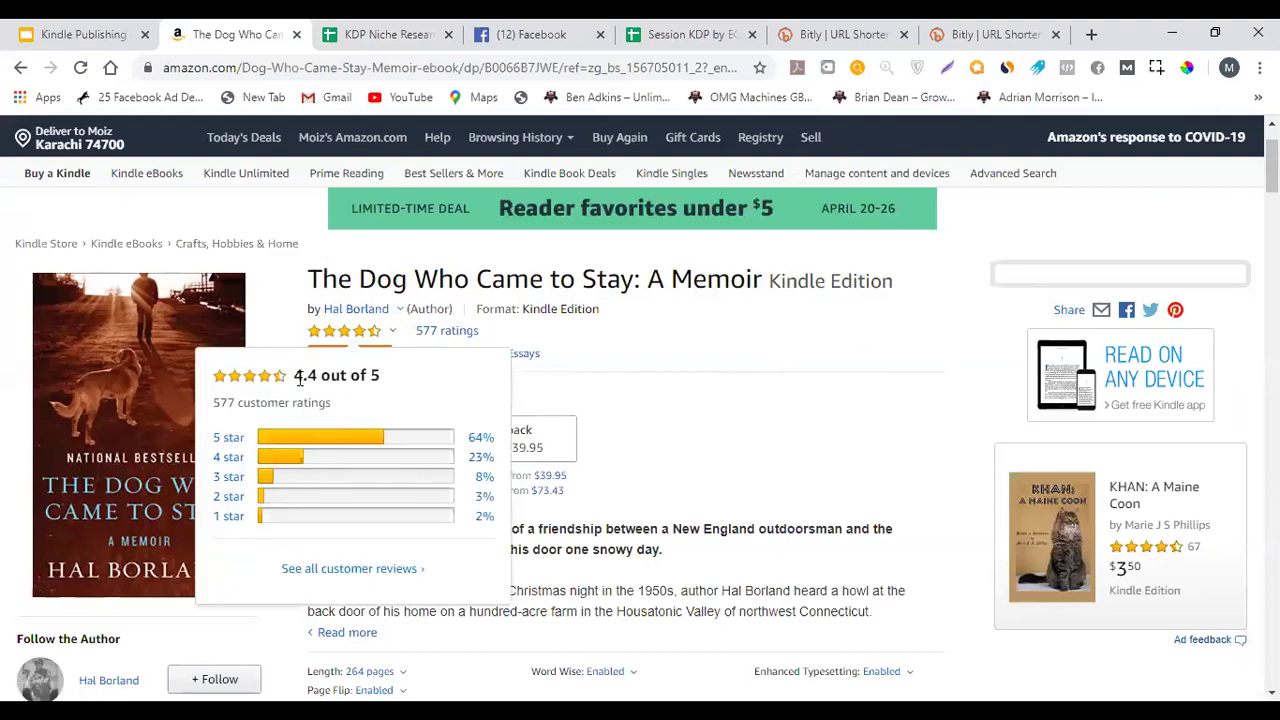
double_click(303, 375)
key("ctrl+c")
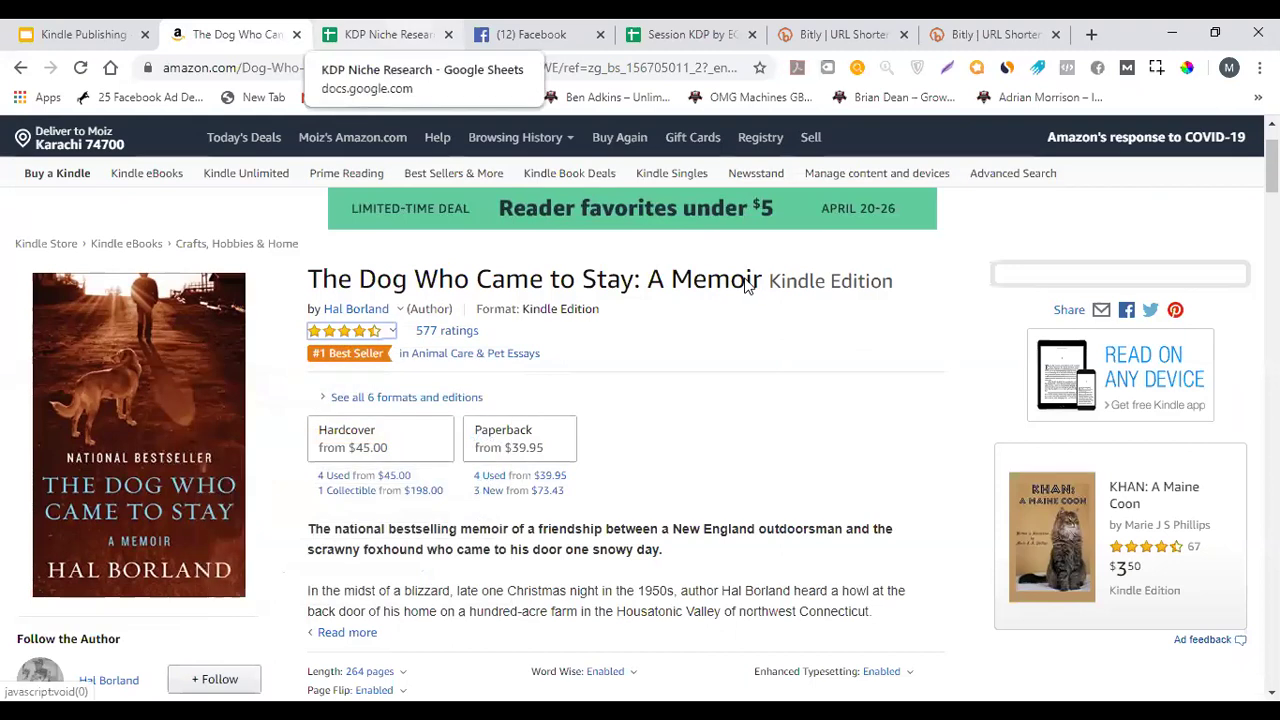
key("ctrl+Tab")
left_click(650, 285)
key("ctrl+v")
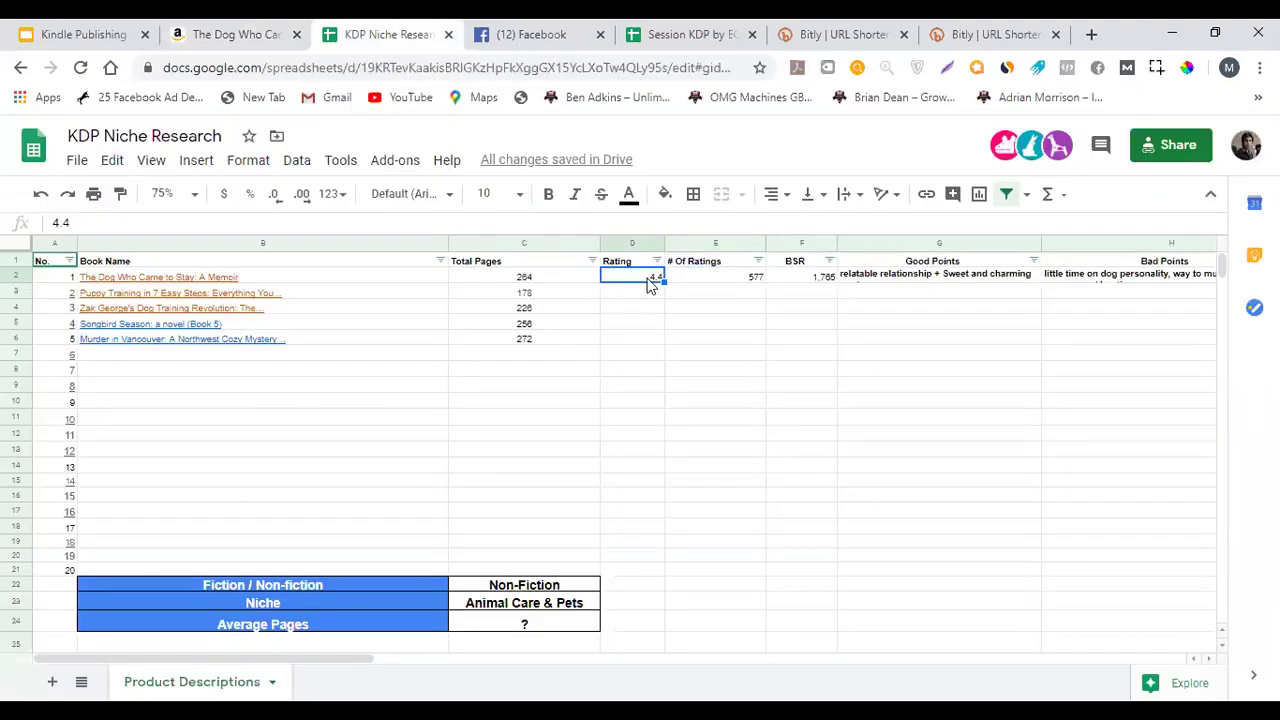
Check the first book's Total Pages entry in cell C2 against the length given on its Amazon page
left_click(514, 281)
left_click(266, 30)
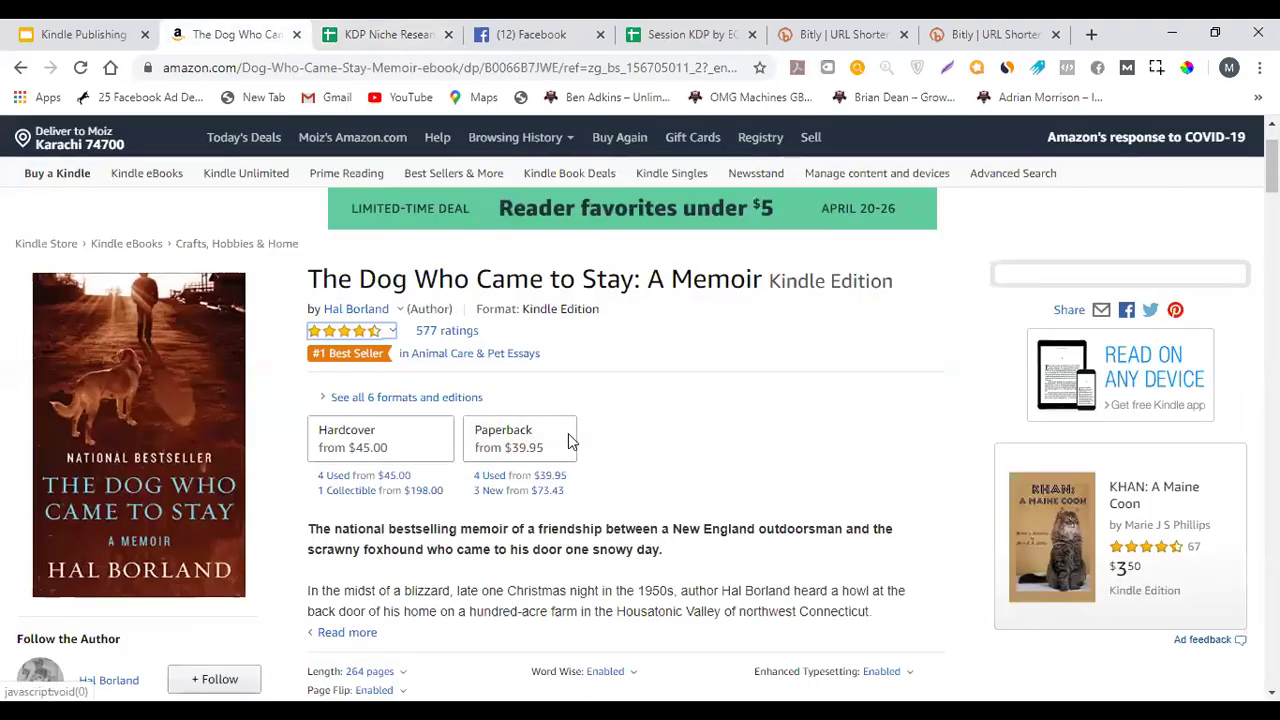
scroll(568, 440, "down", 1)
left_click(366, 580)
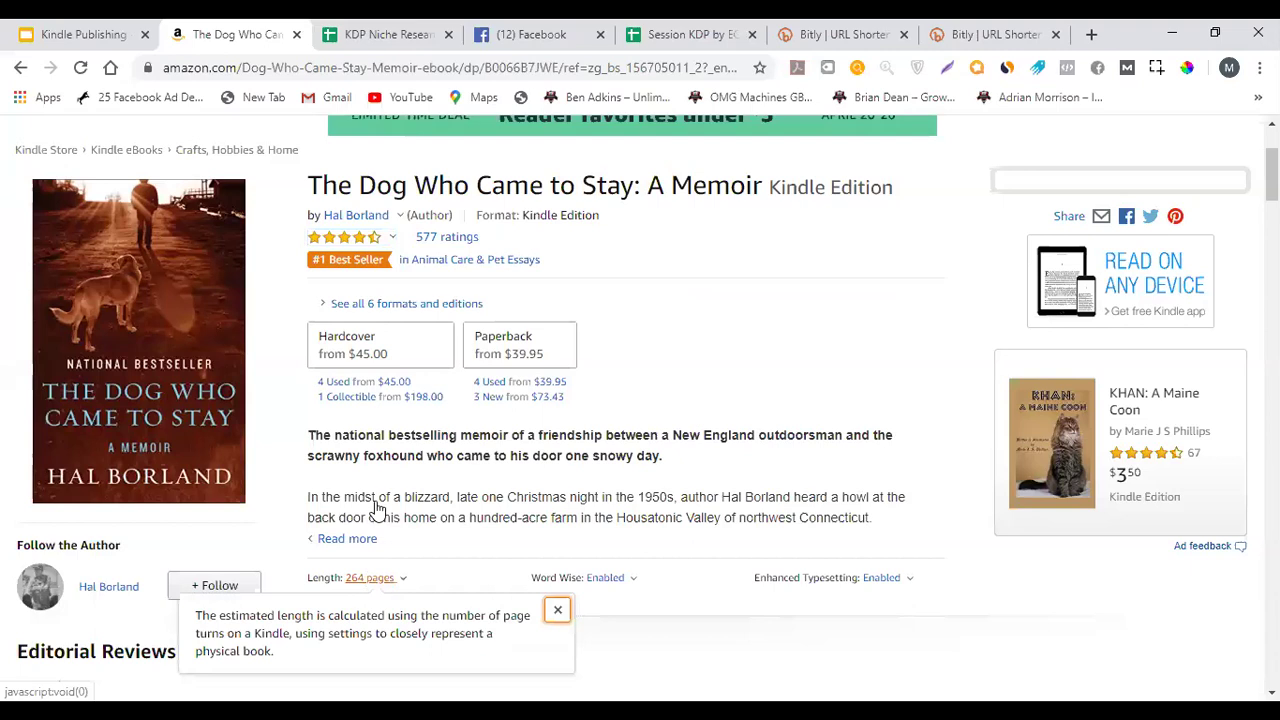
left_click(380, 34)
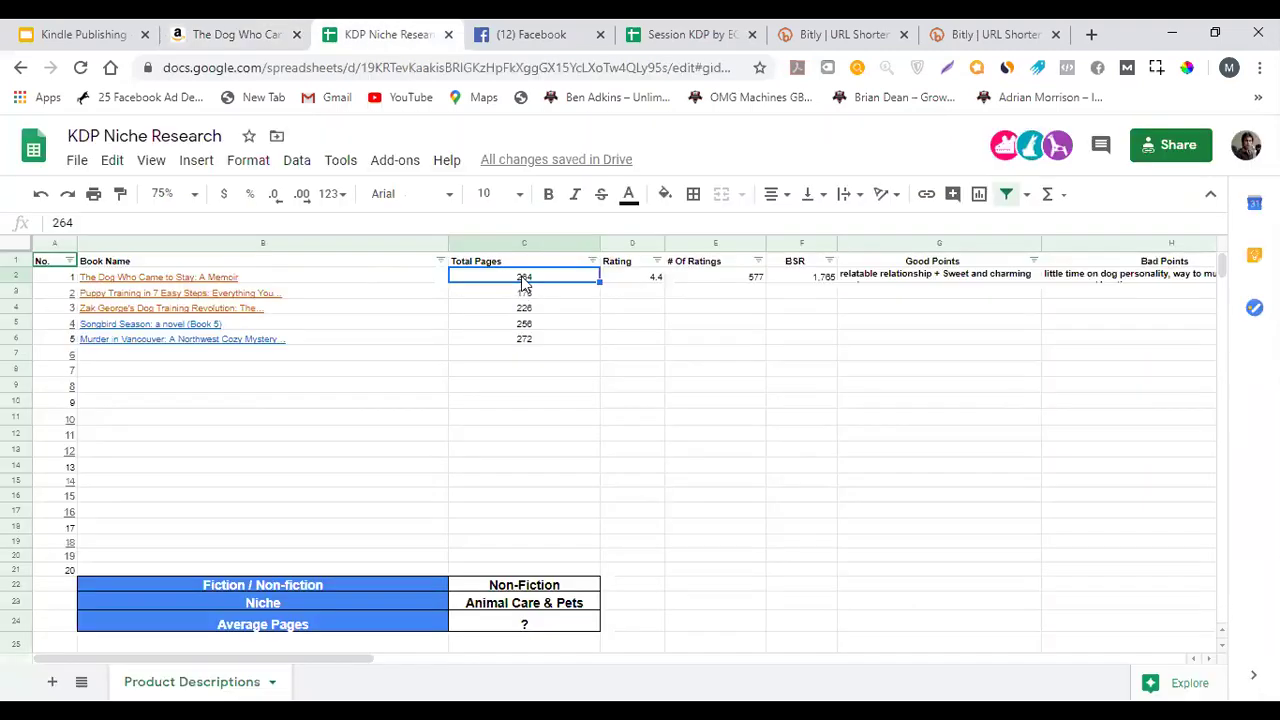
Select the first book's BSR cell F2, return to its Amazon page and search the page for "best se"
left_click(820, 284)
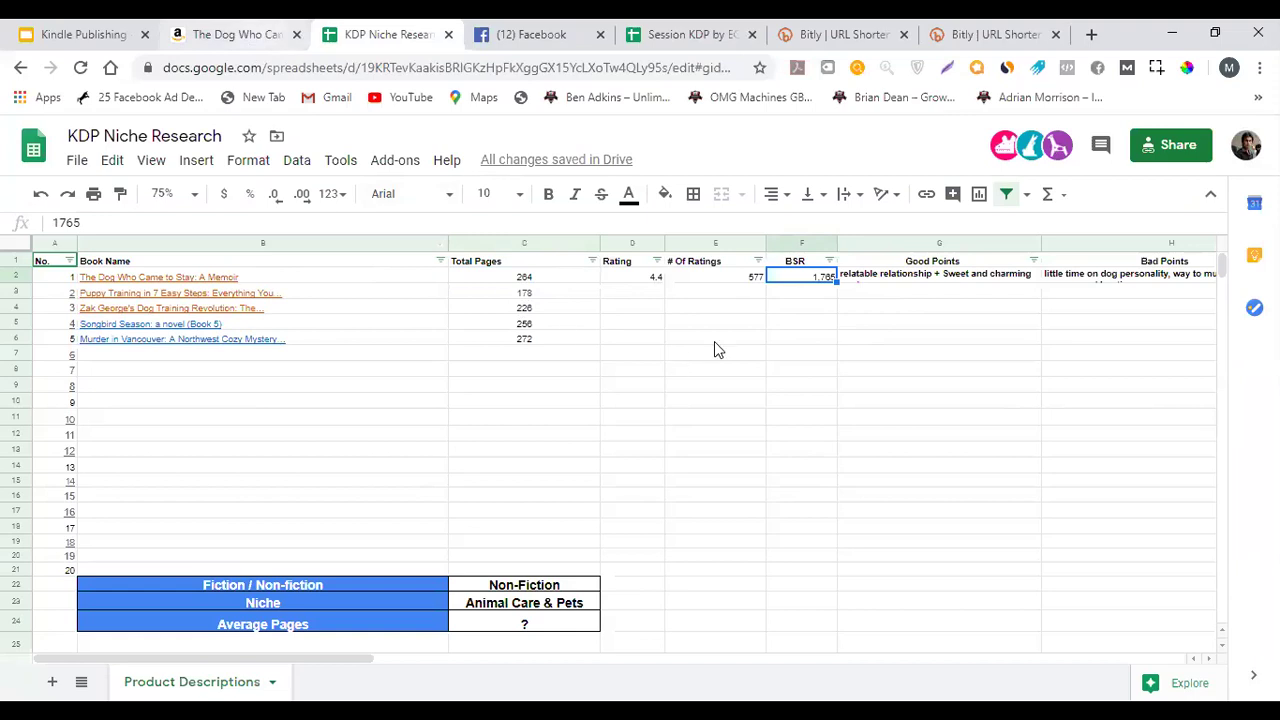
key("ctrl+shift+Tab")
key("ctrl+f")
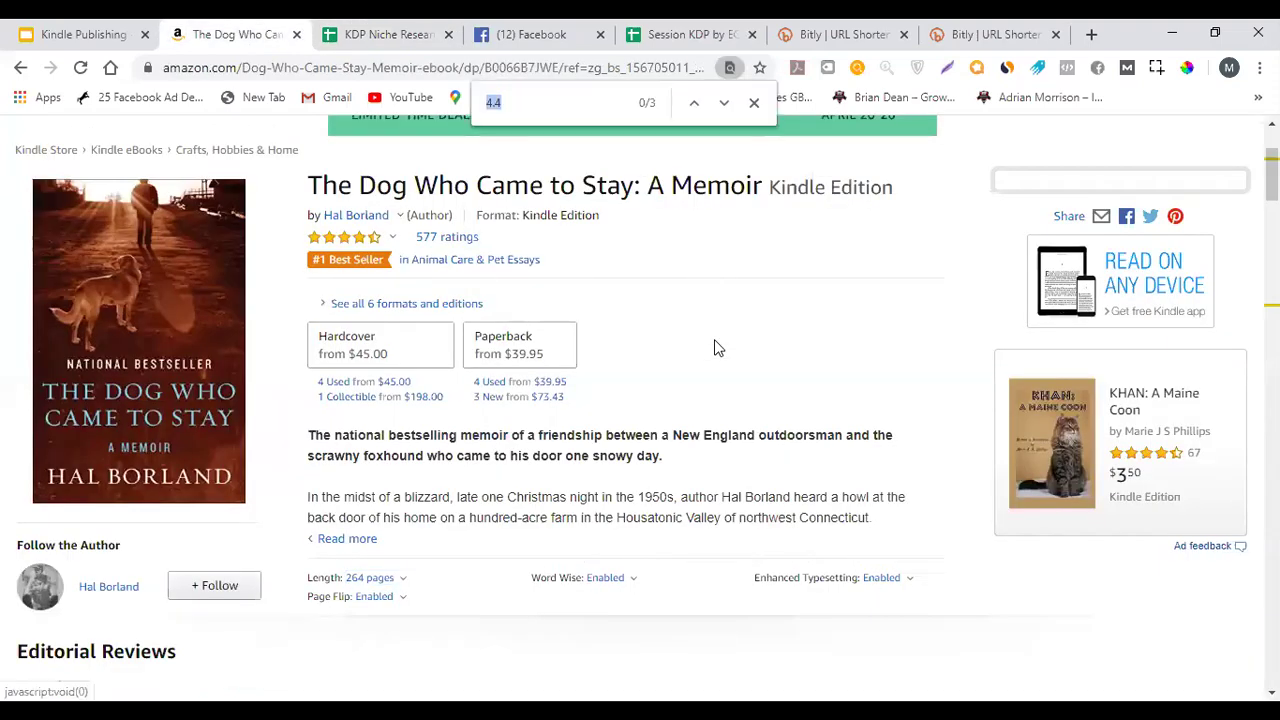
type("bsr")
double_click(585, 100)
type("b")
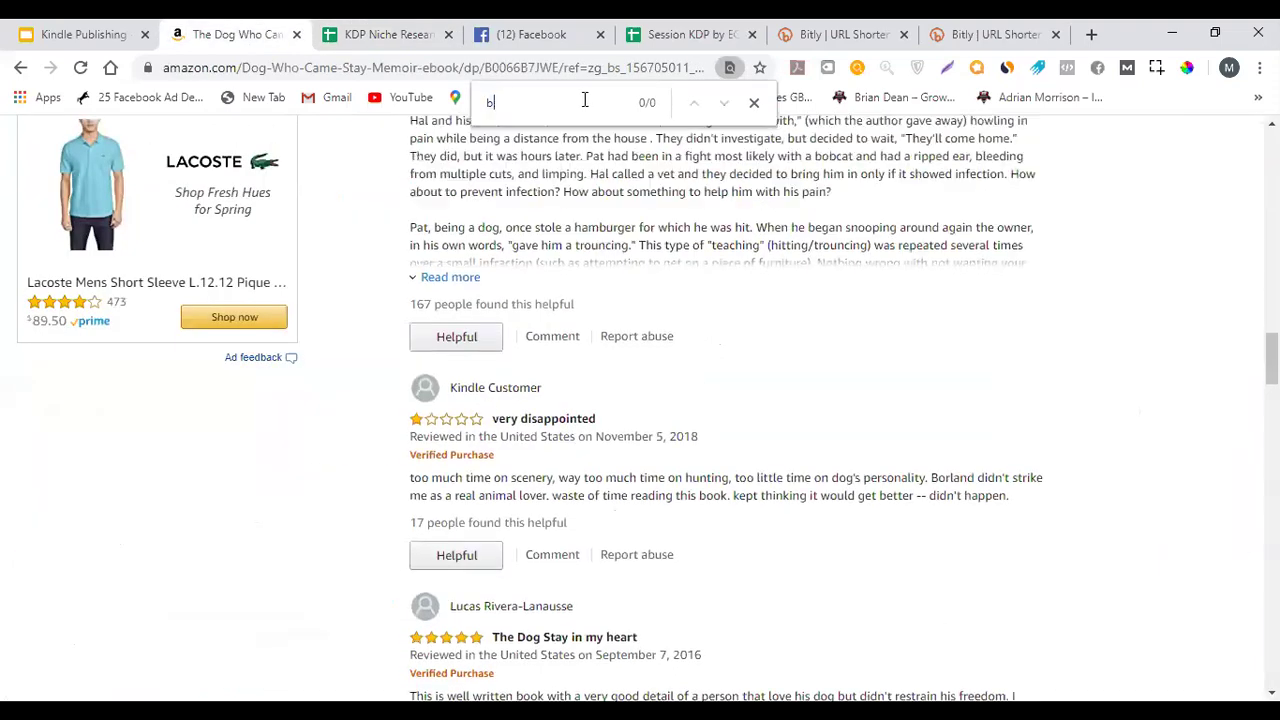
type("est se")
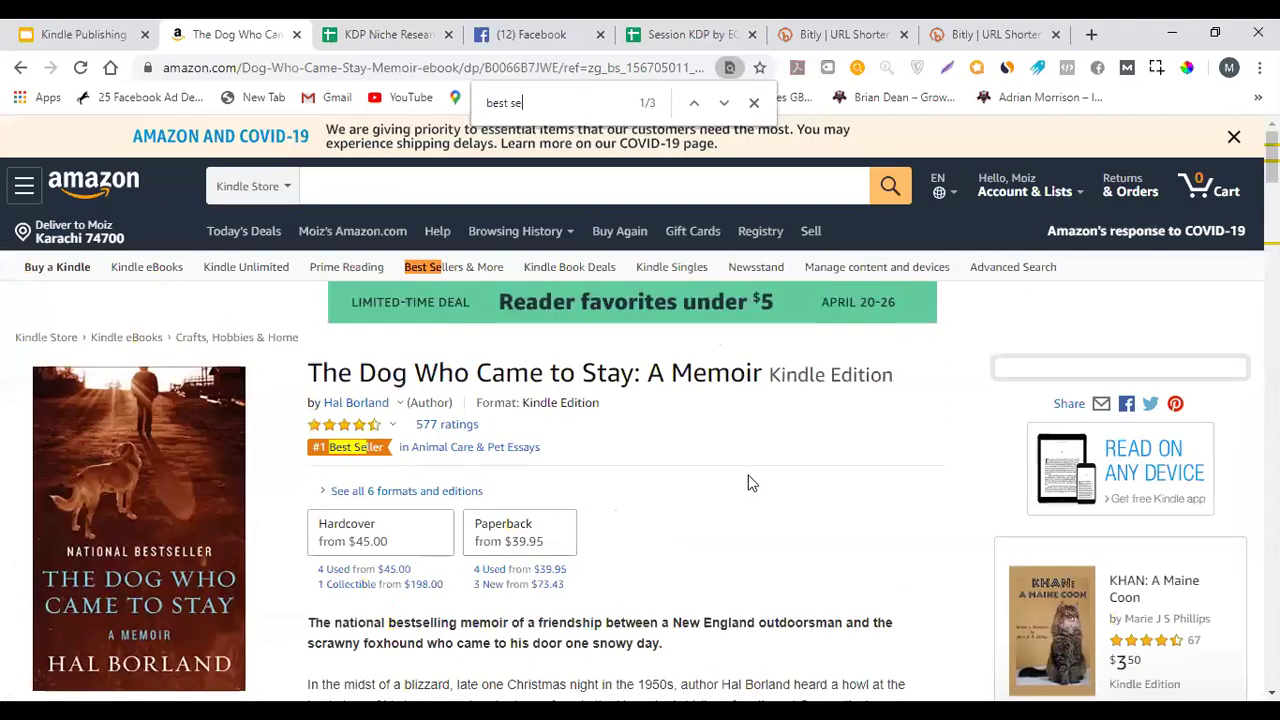
Copy the Amazon Best Sellers Rank 1,972 from the product details and paste it into BSR cell F2
scroll(744, 479, "down", 2)
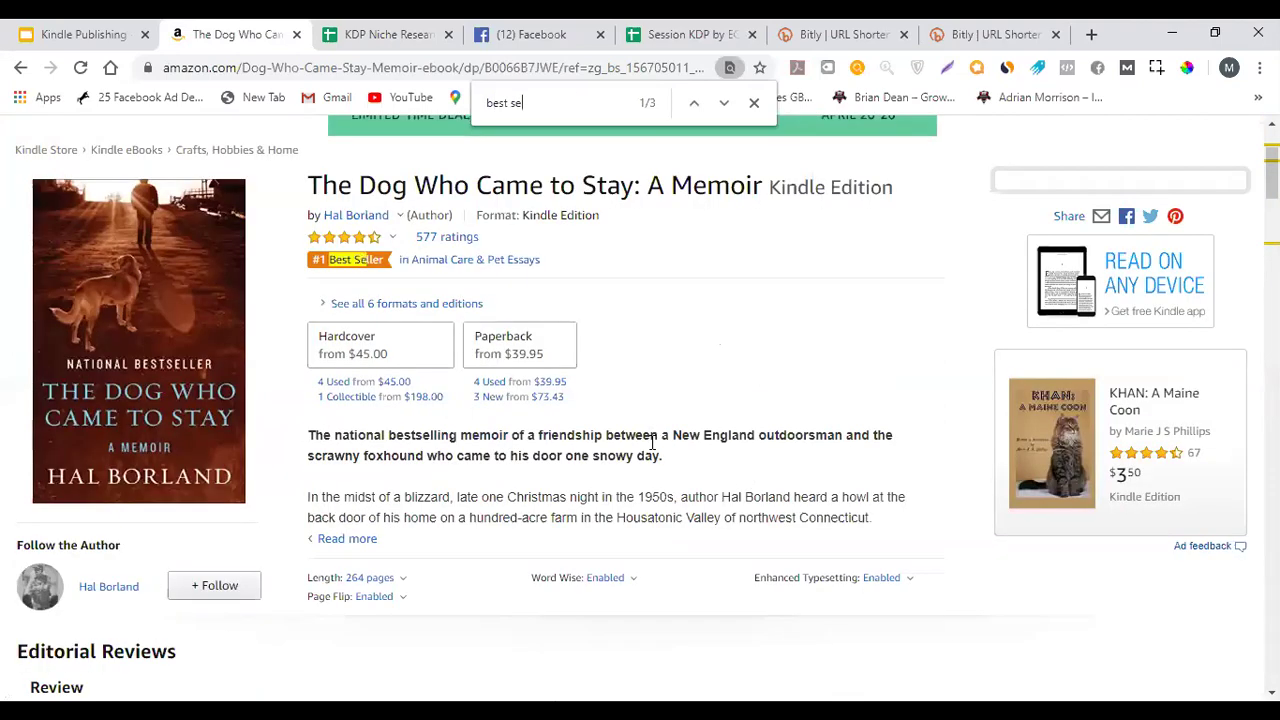
scroll(652, 442, "down", 1)
scroll(652, 442, "down", 1)
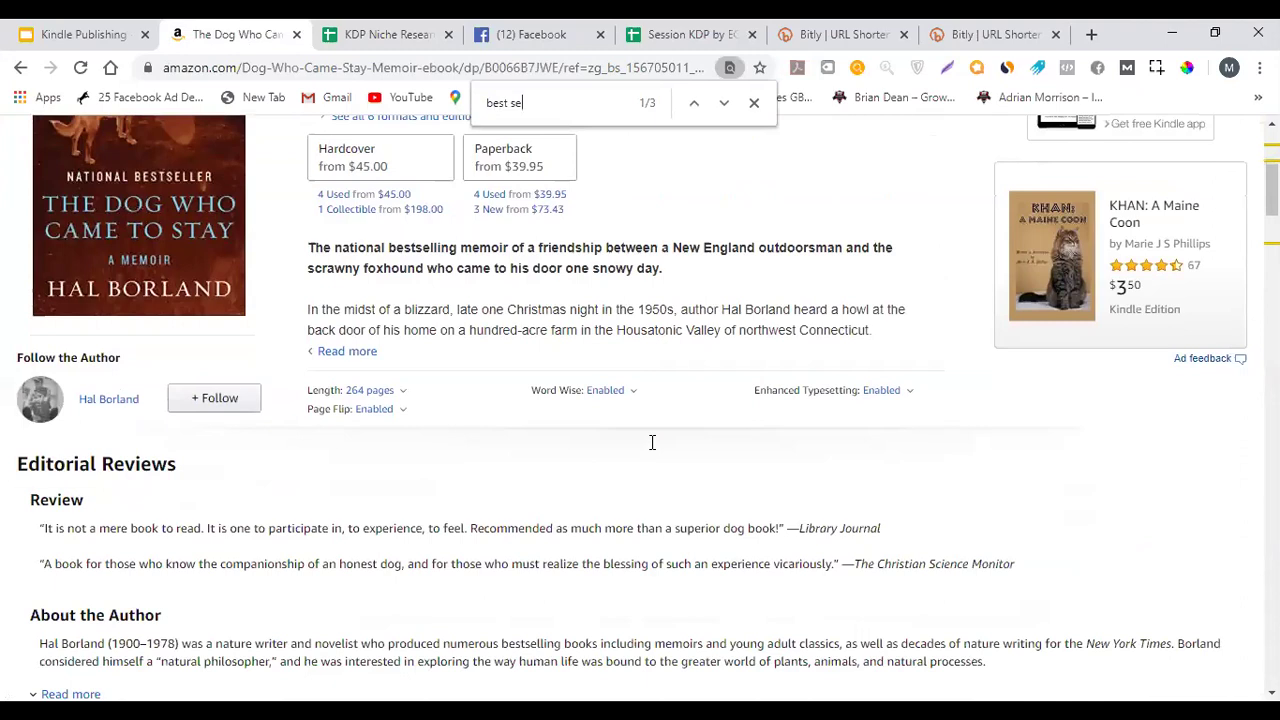
scroll(652, 442, "down", 3)
scroll(457, 380, "down", 4)
left_click_drag(233, 262, 268, 262)
key("ctrl+c")
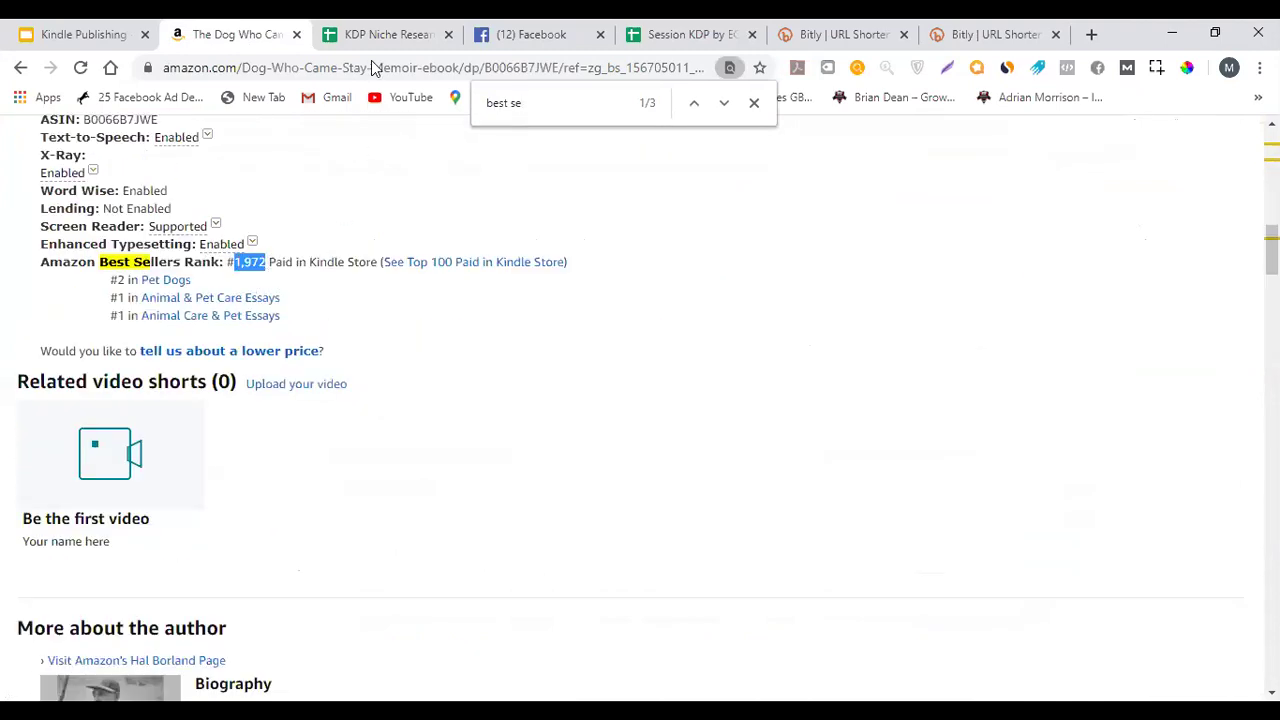
left_click(438, 30)
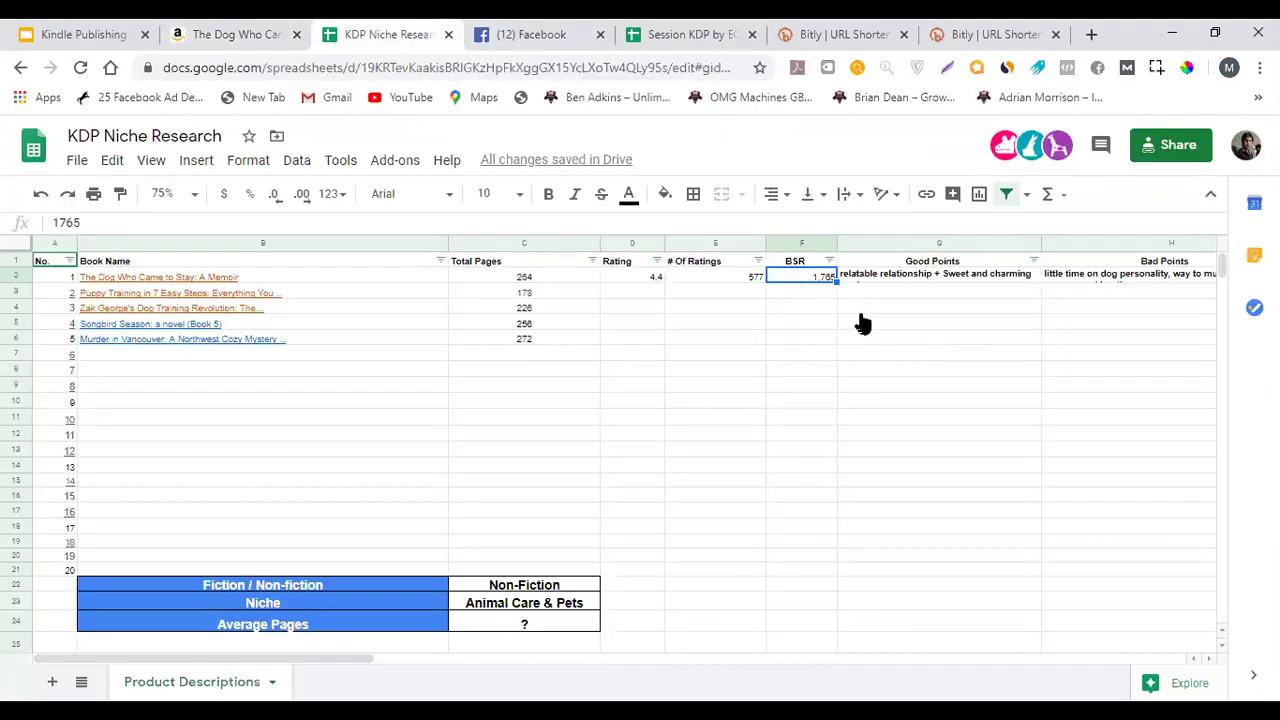
key("ctrl+v")
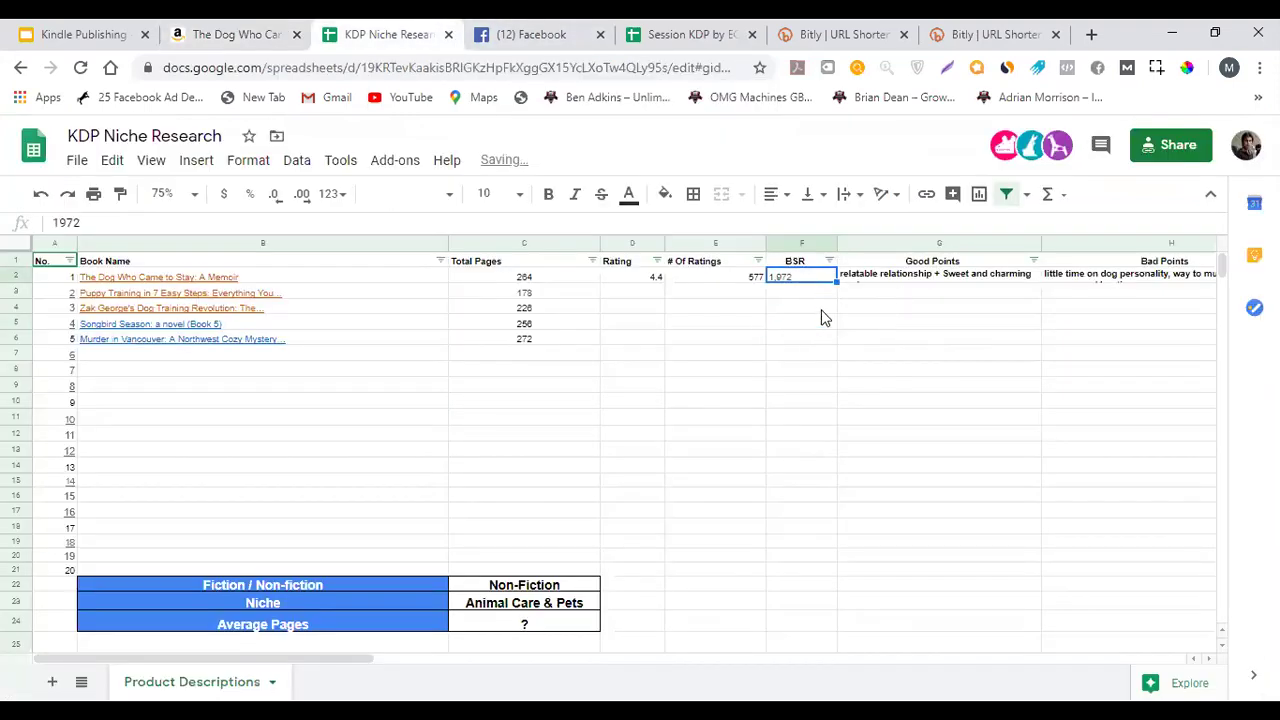
left_click(823, 305)
left_click(815, 279)
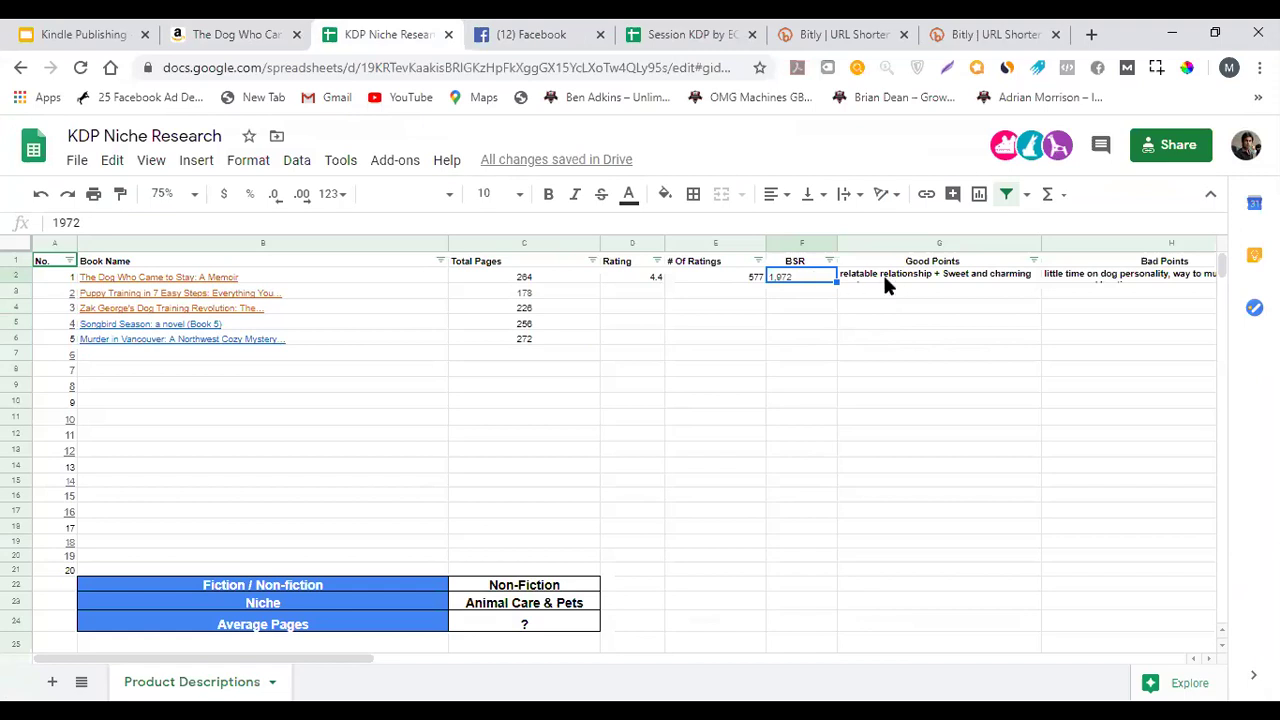
Review the first book's Good Points entry and the Book Name range from B2 to B21
left_click(888, 279)
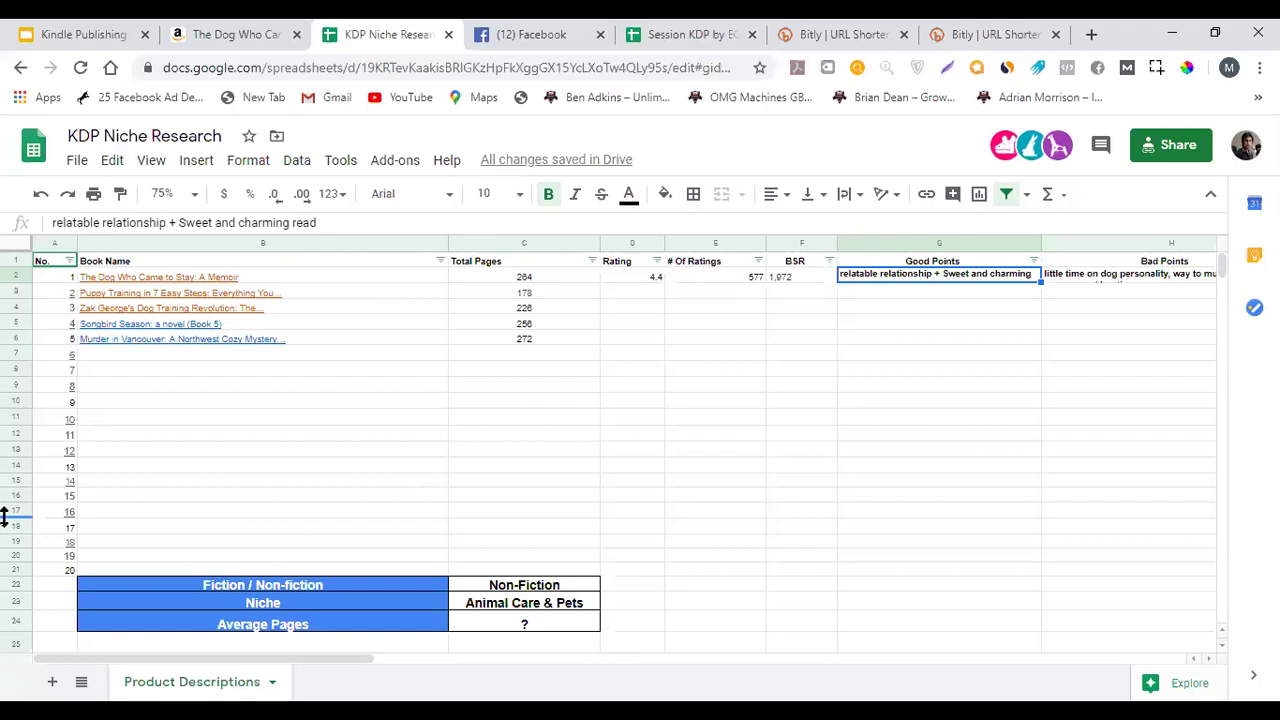
left_click_drag(155, 570, 165, 280)
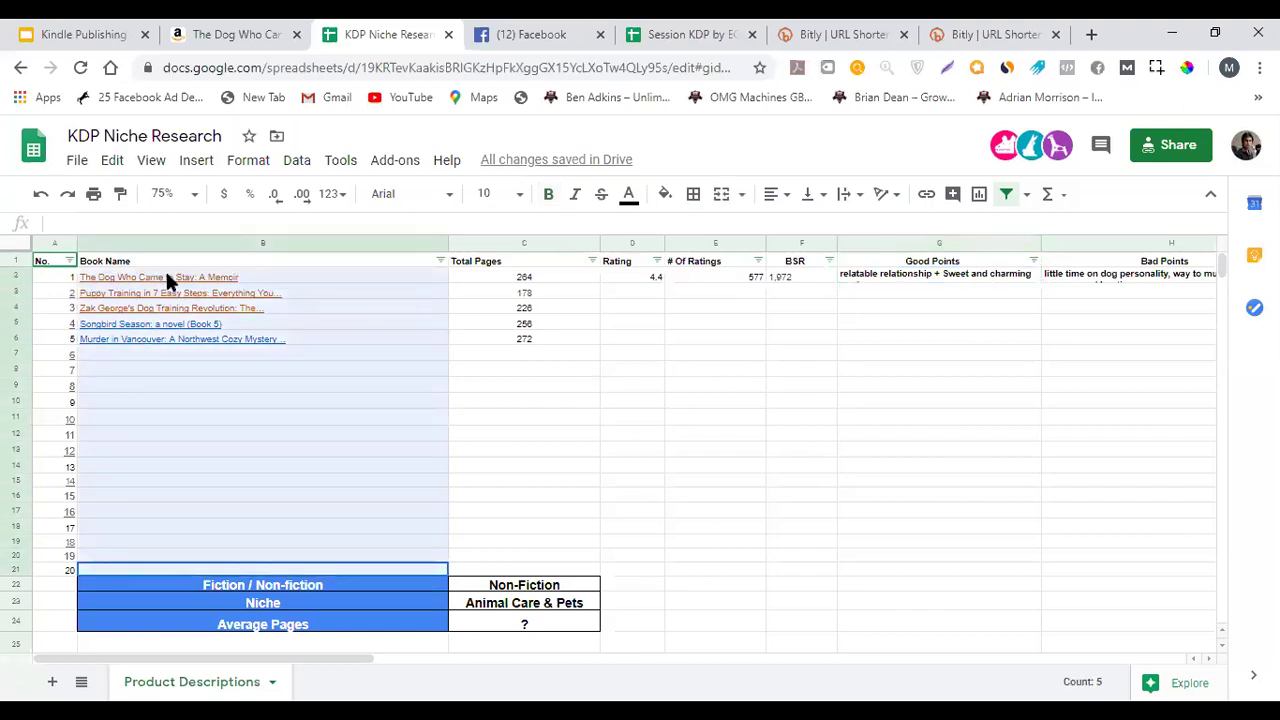
left_click(866, 339)
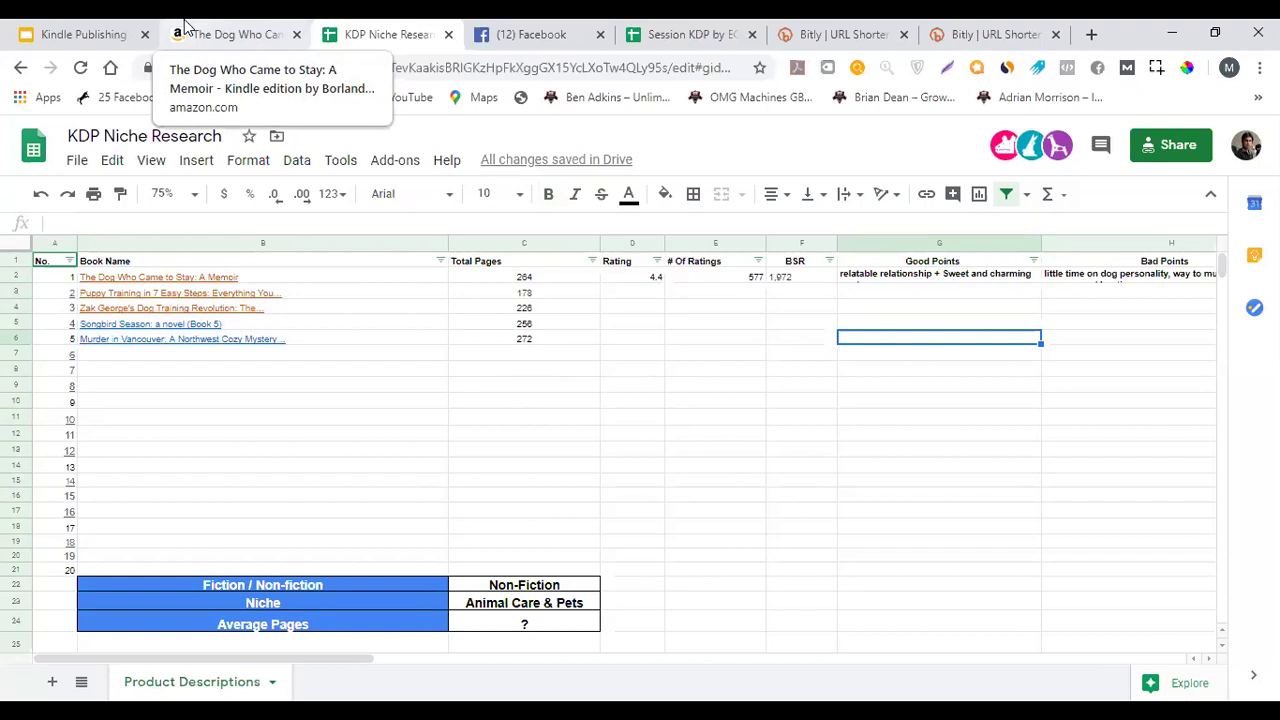
Go to the book's customer reviews on Amazon and highlight the "very disappointed" review's remark about too little time on the dog's personality
key("ctrl+shift+Tab")
scroll(915, 495, "up", 2)
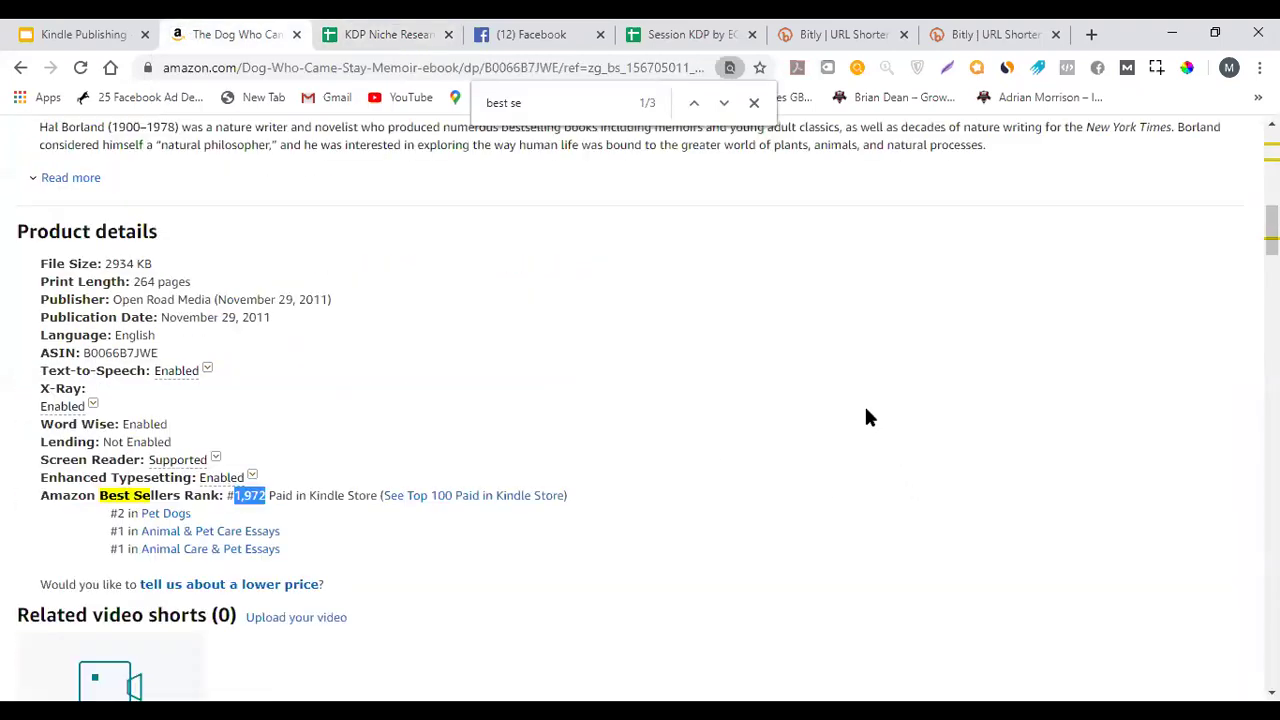
scroll(849, 390, "down", 6)
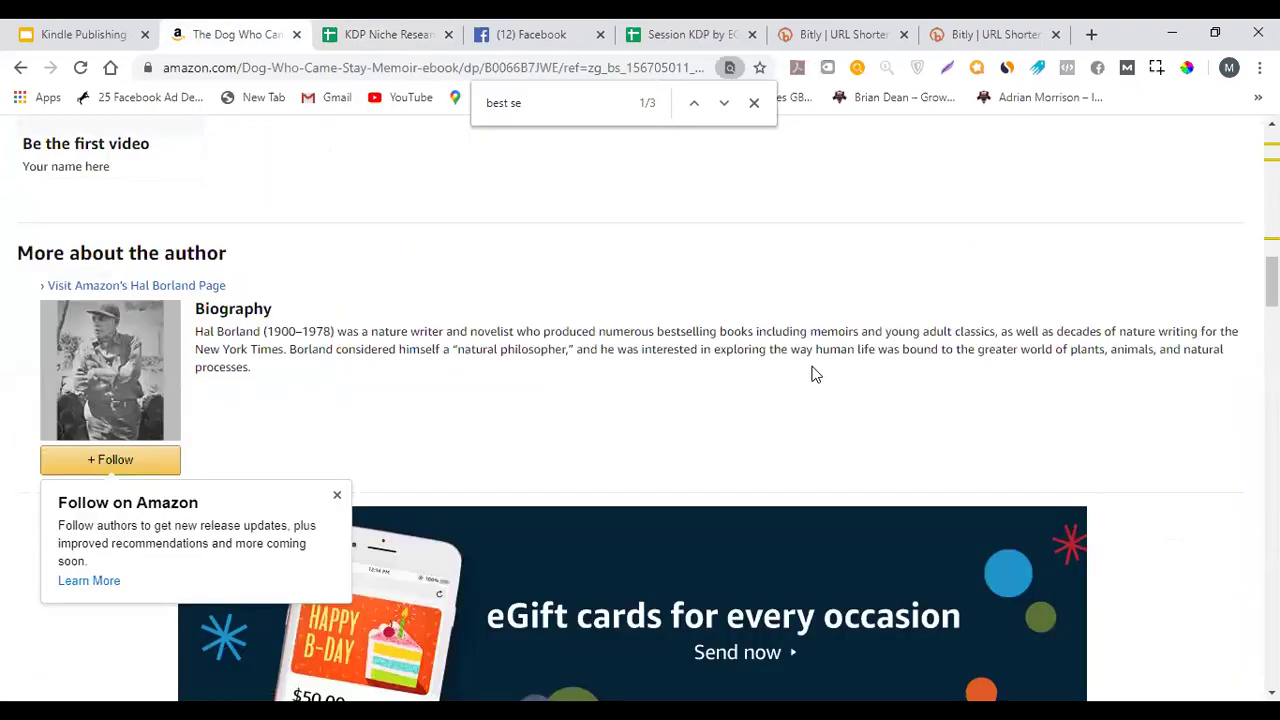
scroll(812, 374, "down", 10)
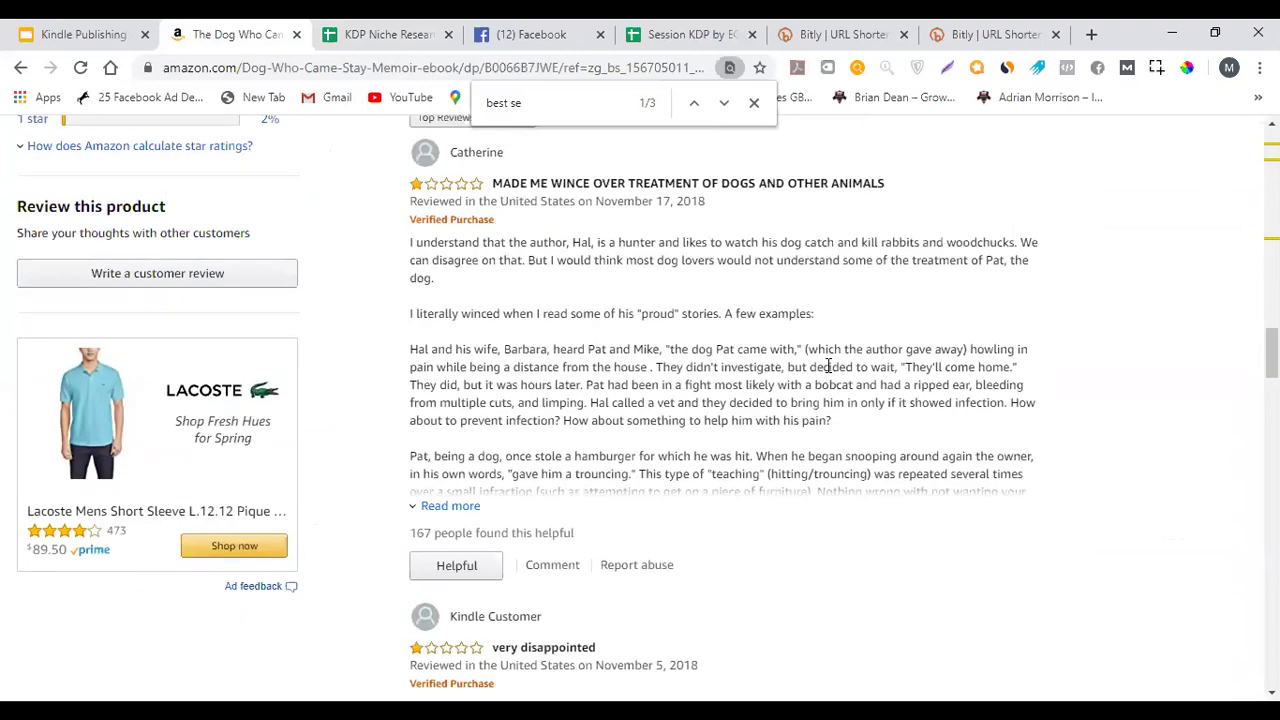
scroll(775, 366, "down", 3)
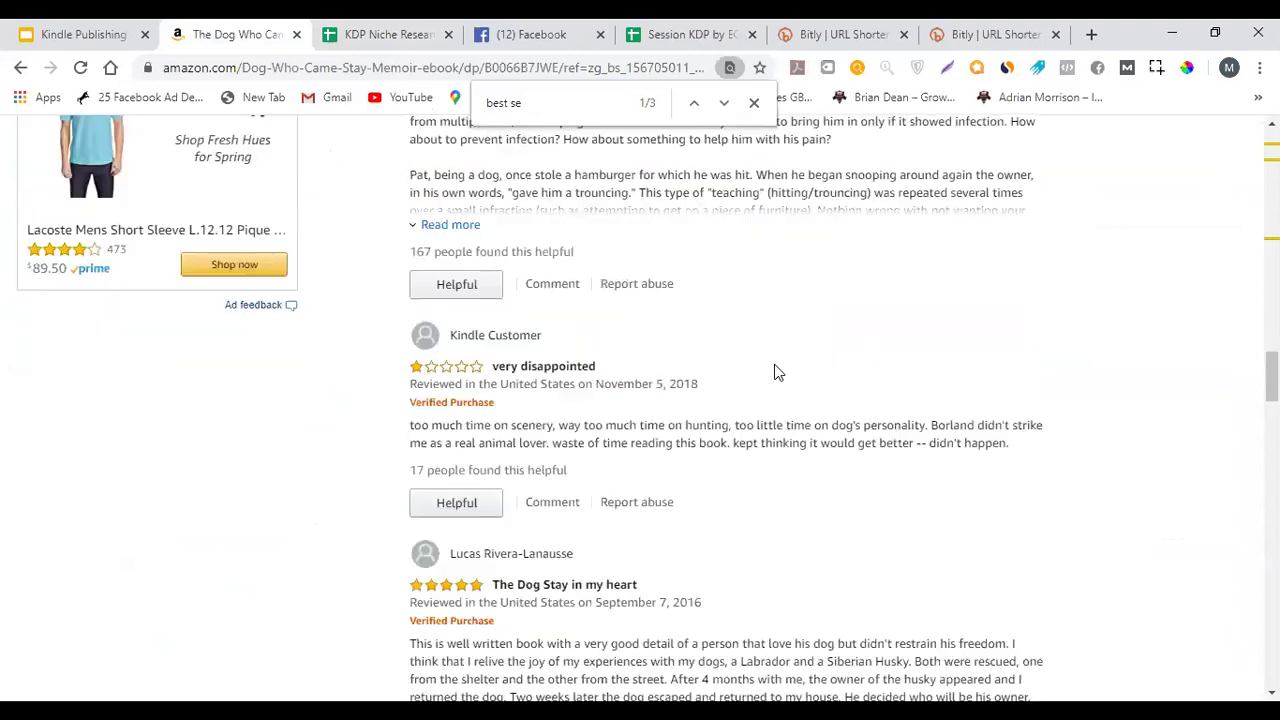
scroll(774, 369, "down", 1)
left_click_drag(431, 333, 916, 329)
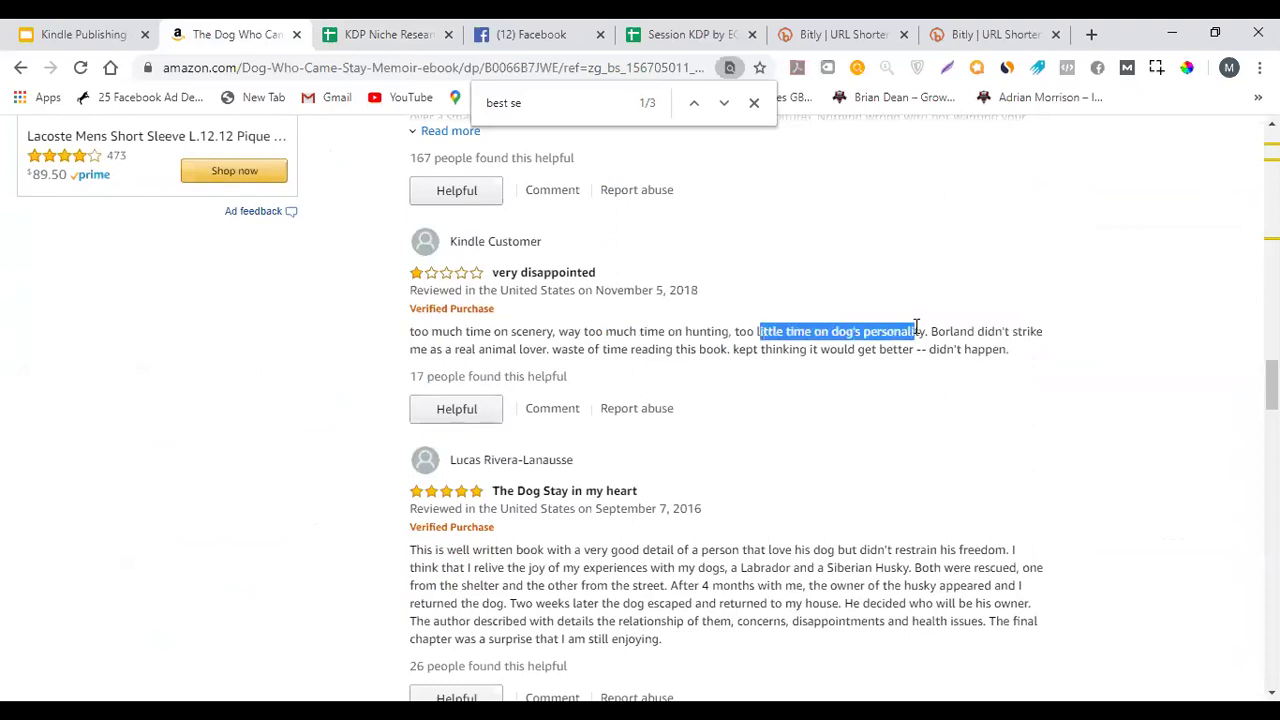
Examine the top one-star review about the treatment of animals, highlighting its passage on the dog catching and killing rabbits and woodchucks
scroll(920, 320, "down", 2)
scroll(914, 320, "up", 3)
scroll(442, 340, "up", 2)
scroll(600, 338, "up", 3)
left_click_drag(445, 336, 680, 336)
left_click(740, 336)
left_click_drag(760, 336, 1033, 331)
scroll(876, 345, "down", 2)
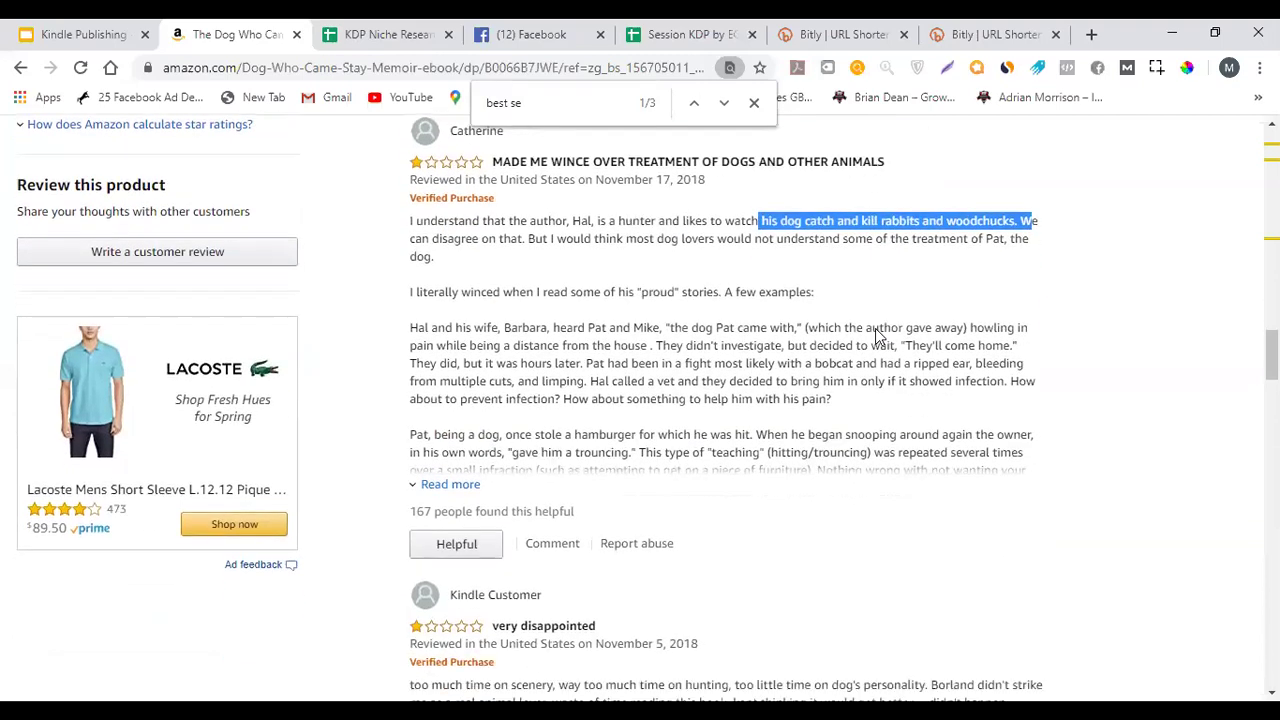
Read the five-star review "The Dog Stay in my heart" and highlight its remark about the well-written book with very good detail
scroll(811, 332, "down", 5)
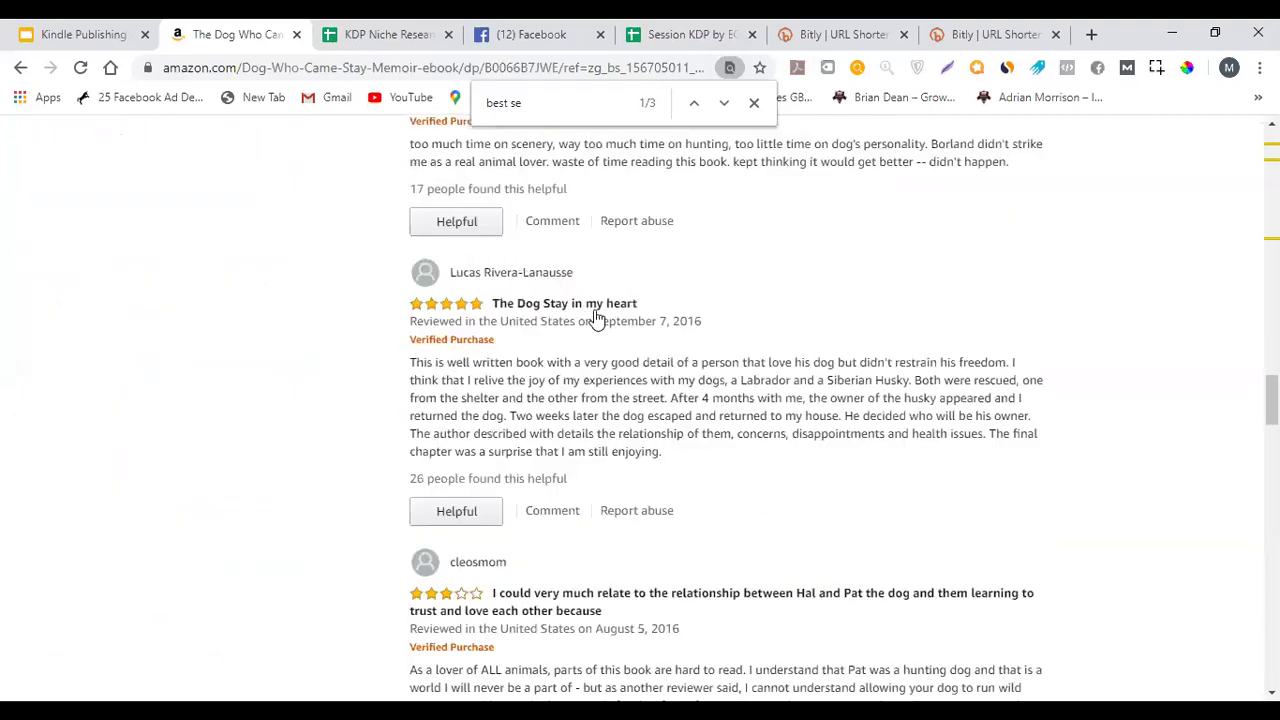
left_click_drag(468, 363, 980, 362)
scroll(871, 251, "down", 3)
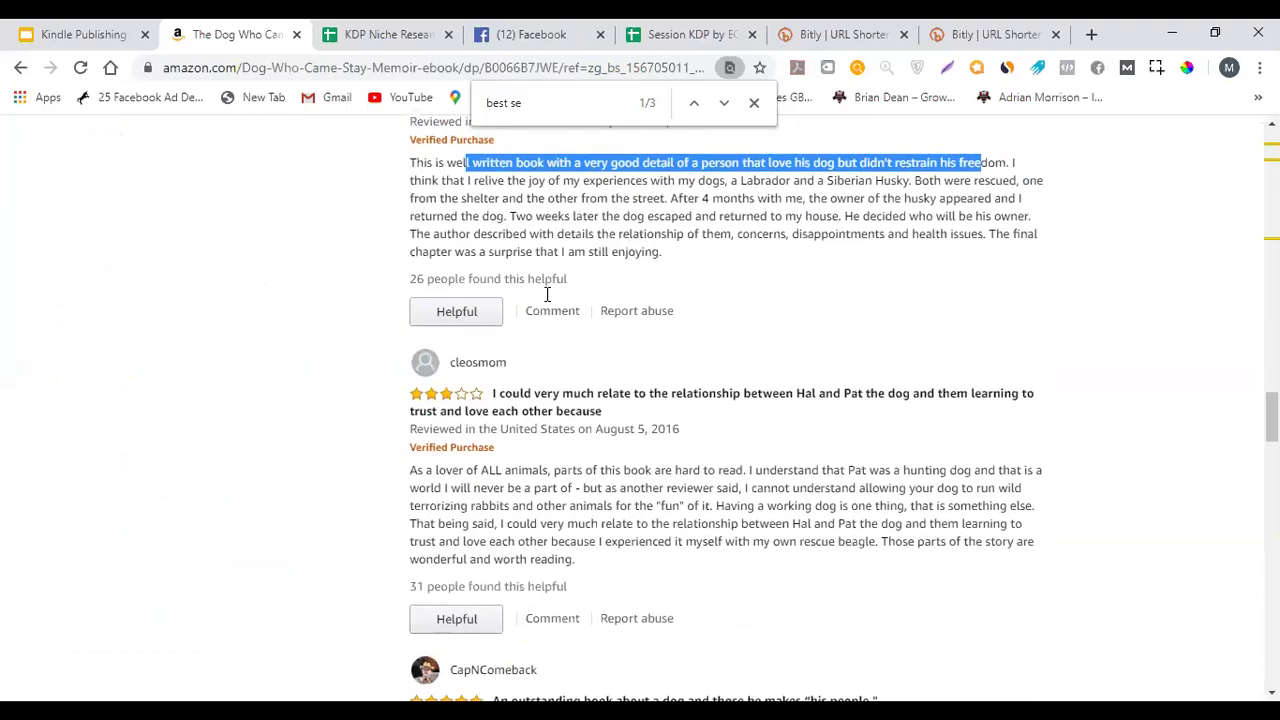
Highlight "Pat was a hunting dog" in the three-star review and "although I don't hunt" in the five-star "An outstanding book" review
scroll(650, 231, "down", 1)
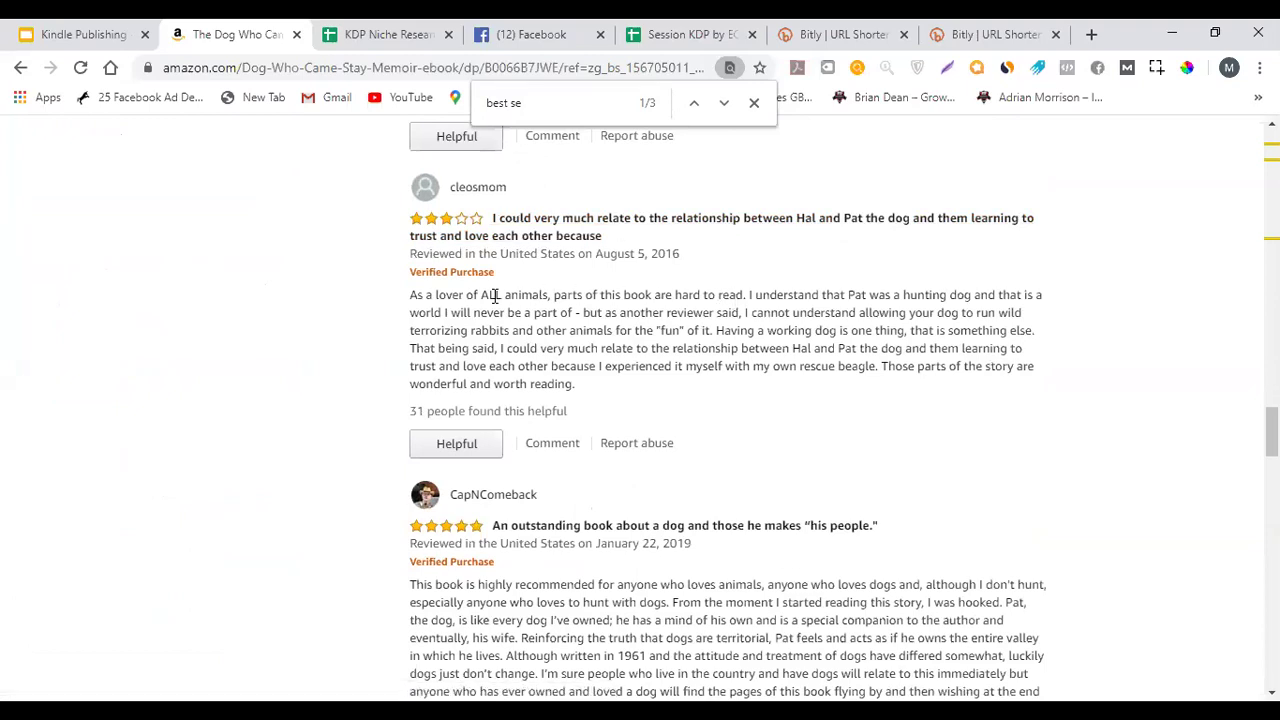
left_click_drag(424, 302, 995, 296)
left_click(908, 296)
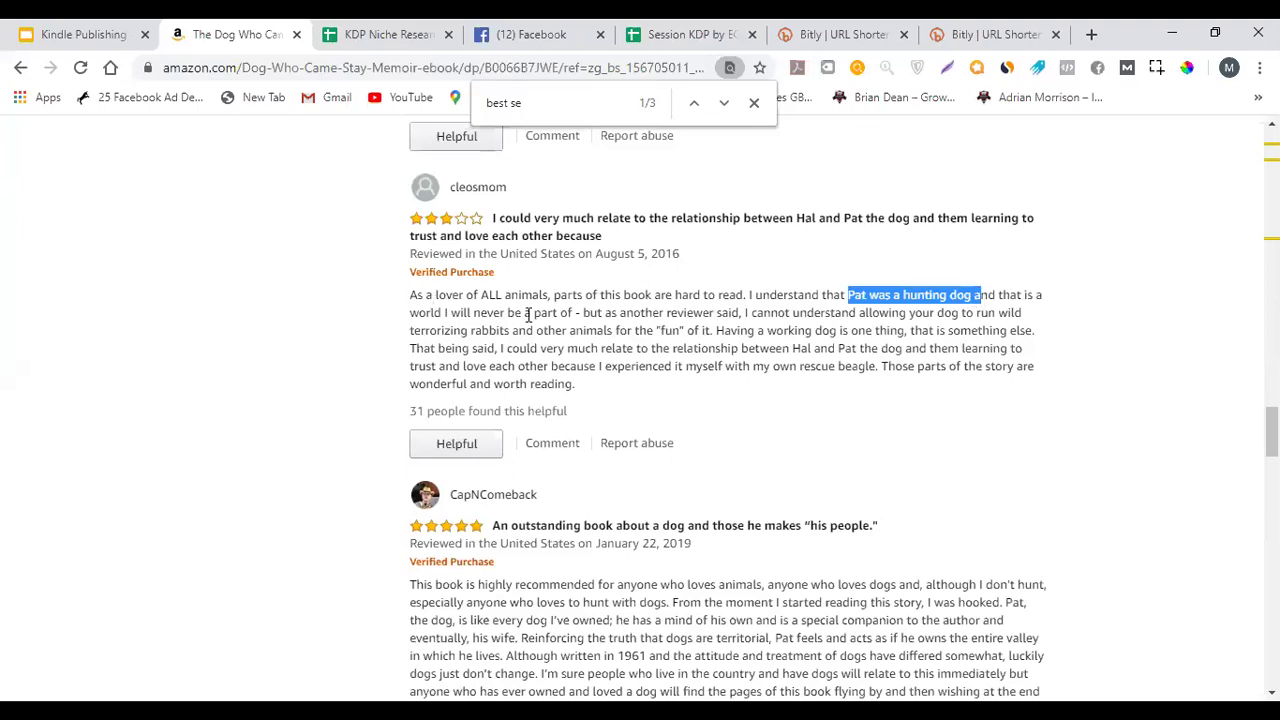
scroll(605, 390, "down", 3)
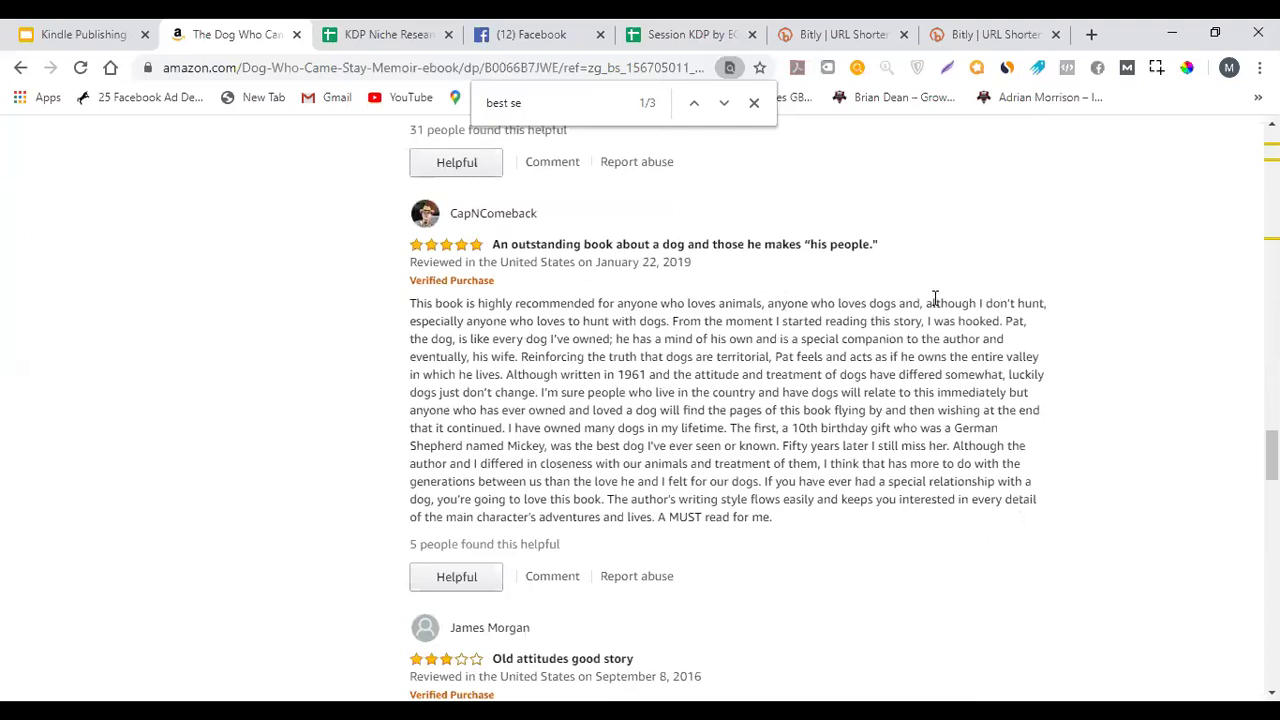
left_click_drag(935, 303, 1046, 303)
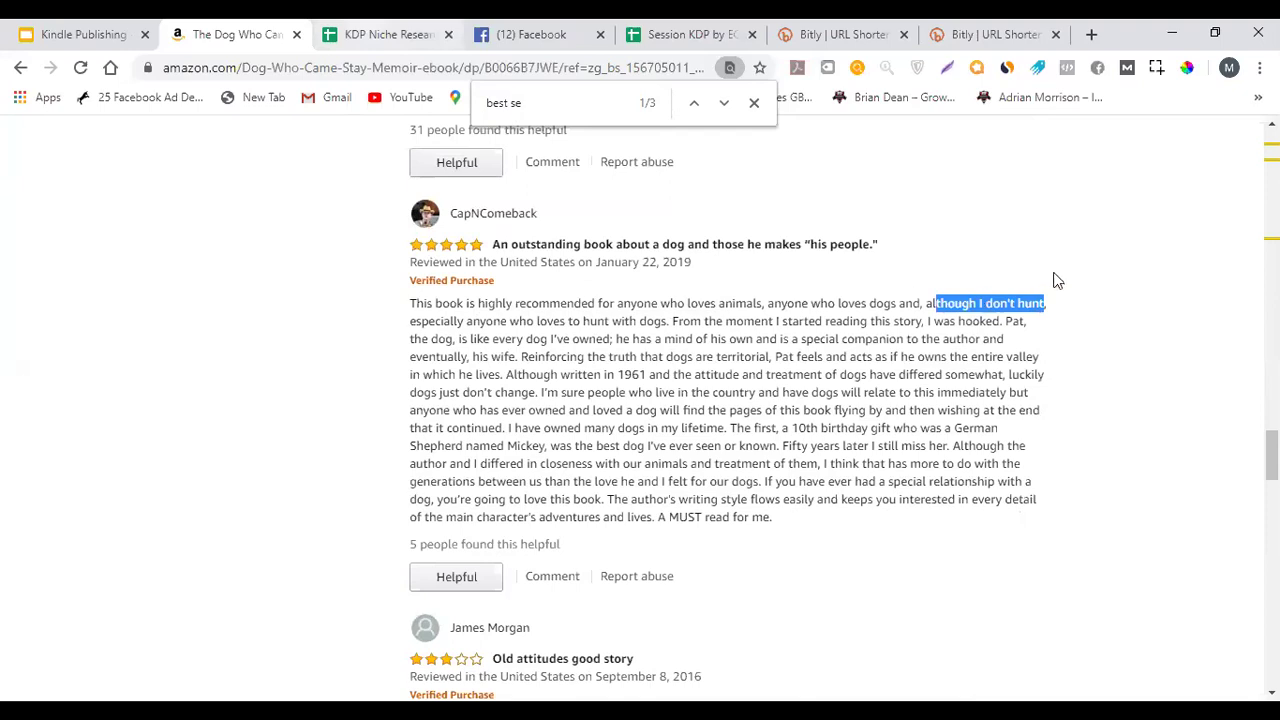
Switch to the KDP Niche Research spreadsheet and review the first book's full Bad Points entry in H2 and Good Points entry in G2
key("ctrl+Tab")
scroll(831, 277, "right", 4)
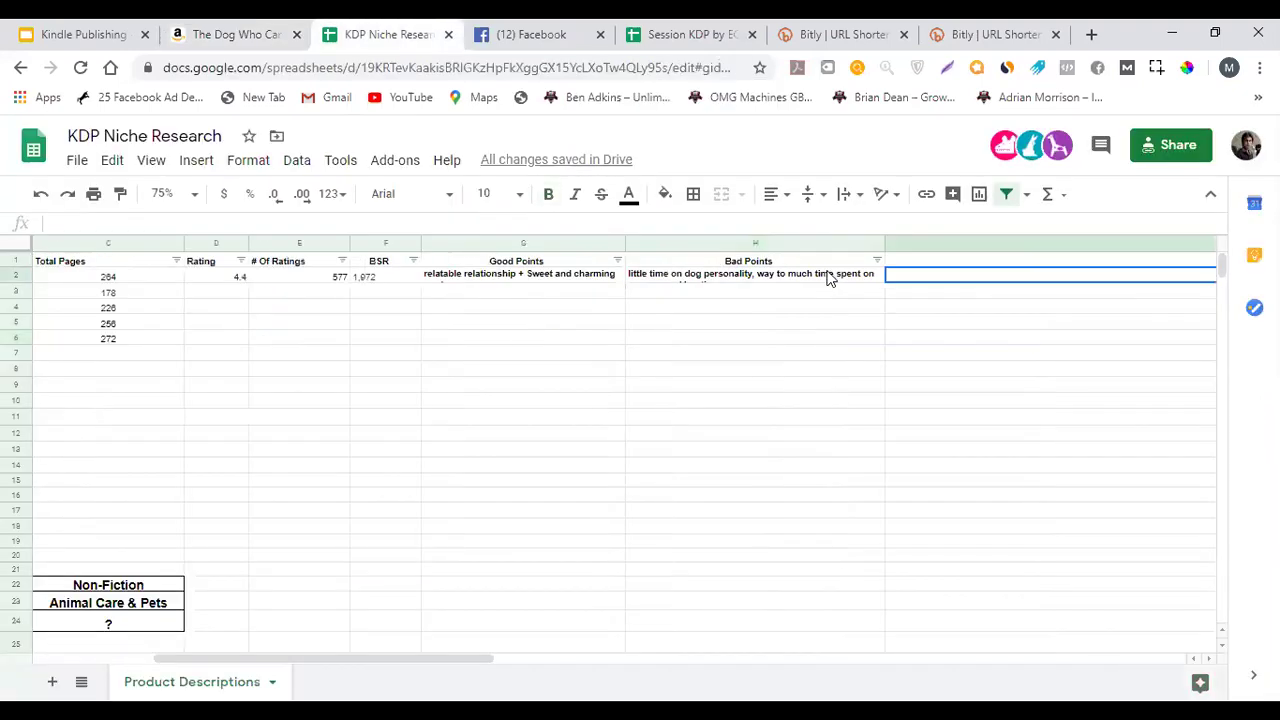
left_click(830, 276)
double_click(843, 280)
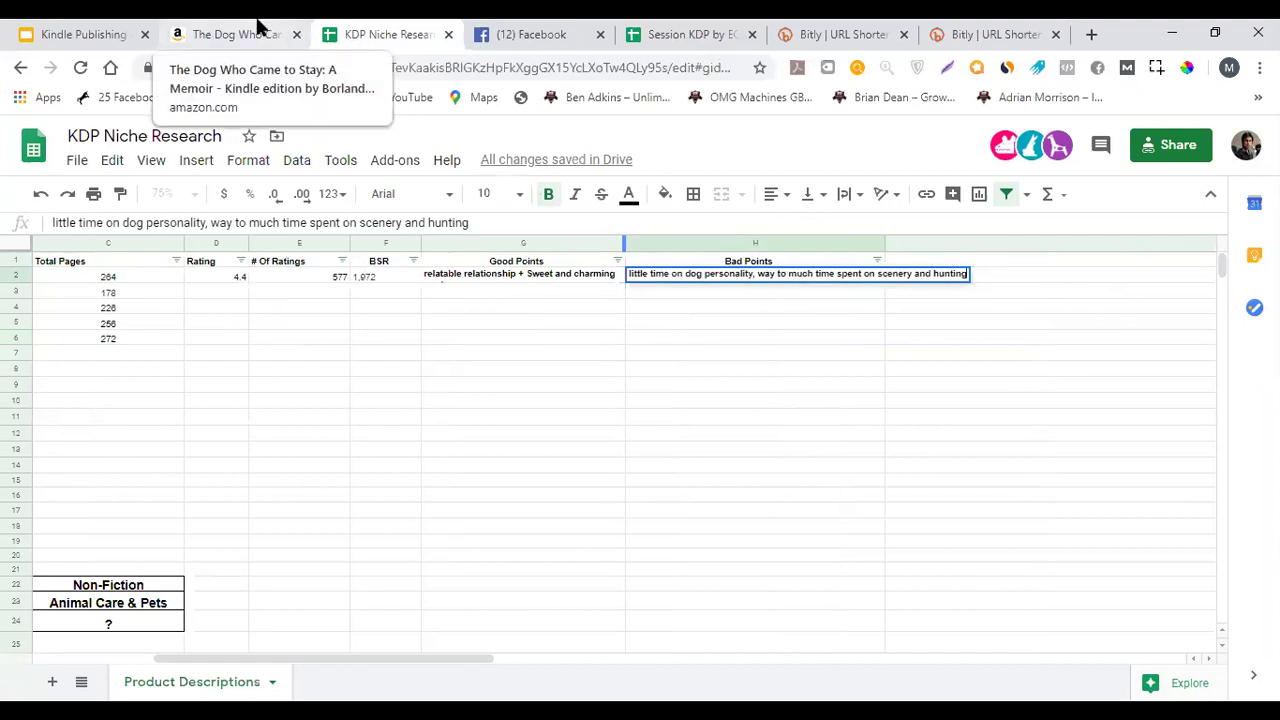
left_click(686, 341)
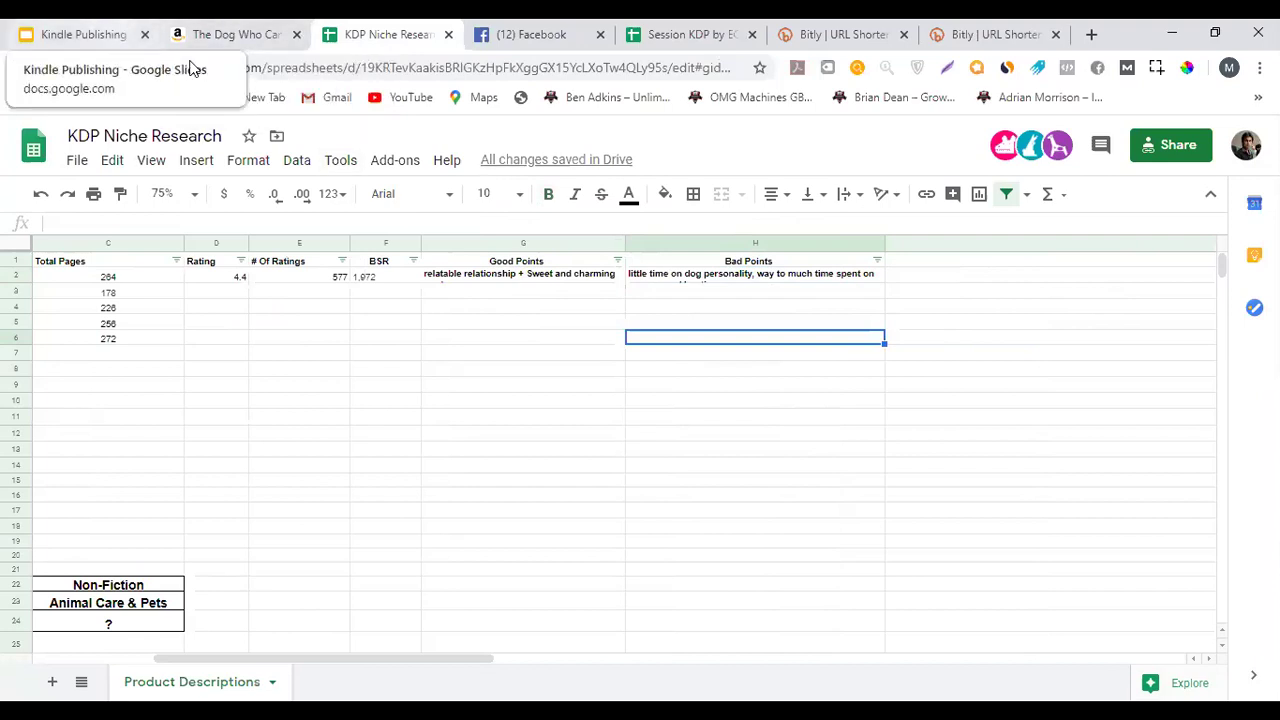
left_click(474, 273)
double_click(474, 273)
left_click(494, 275)
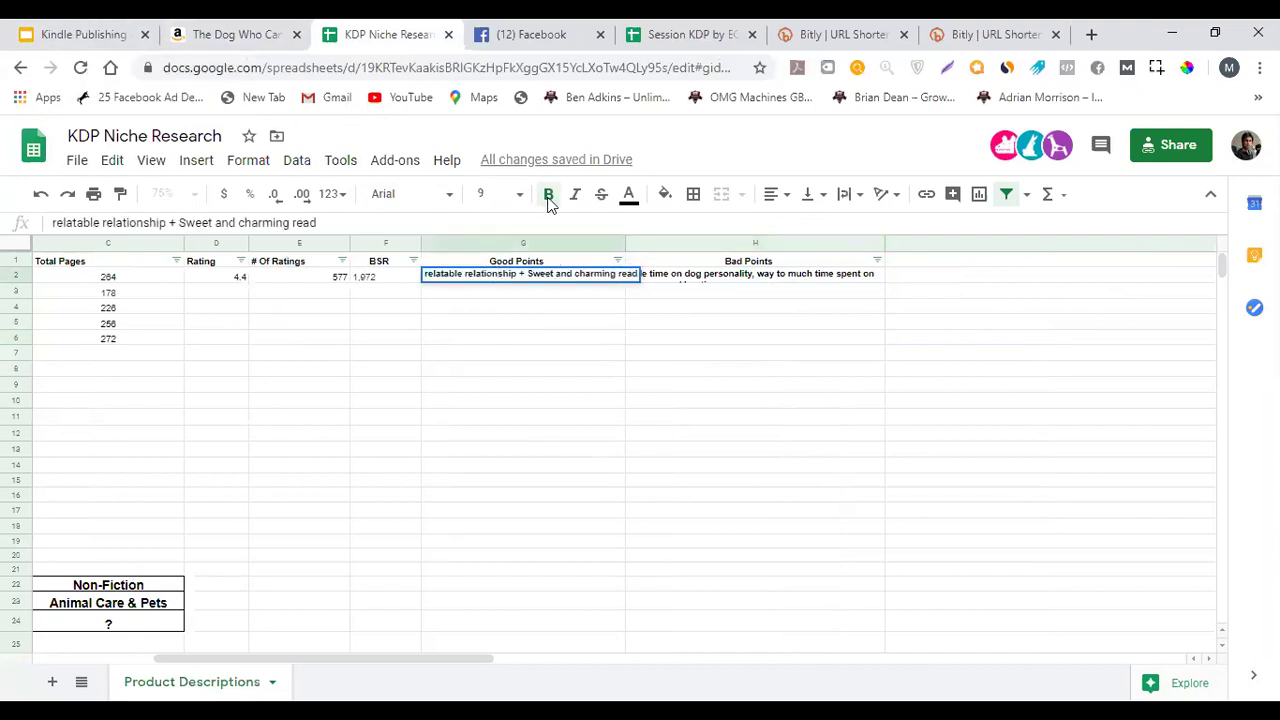
Look back over the book's Amazon reviews and product details, and switch to the Kindle Publishing presentation in Google Slides
key("ctrl+shift+Tab")
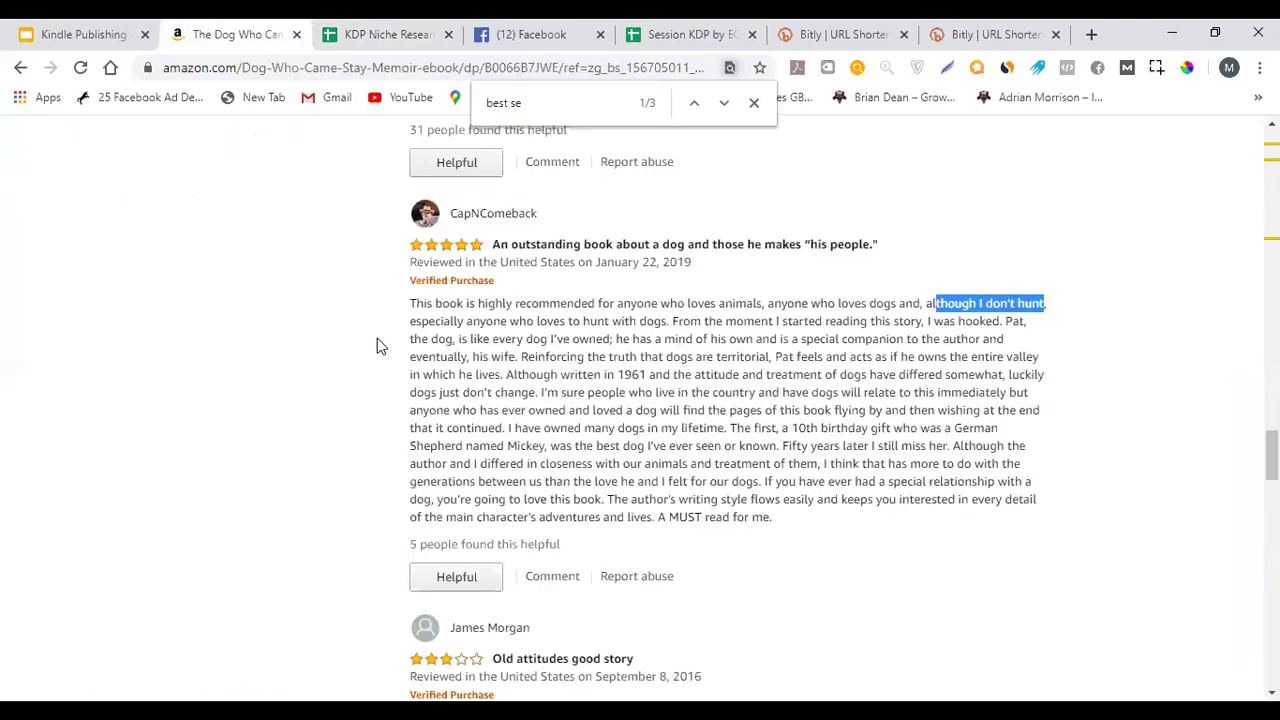
scroll(364, 370, "down", 6)
scroll(362, 372, "up", 15)
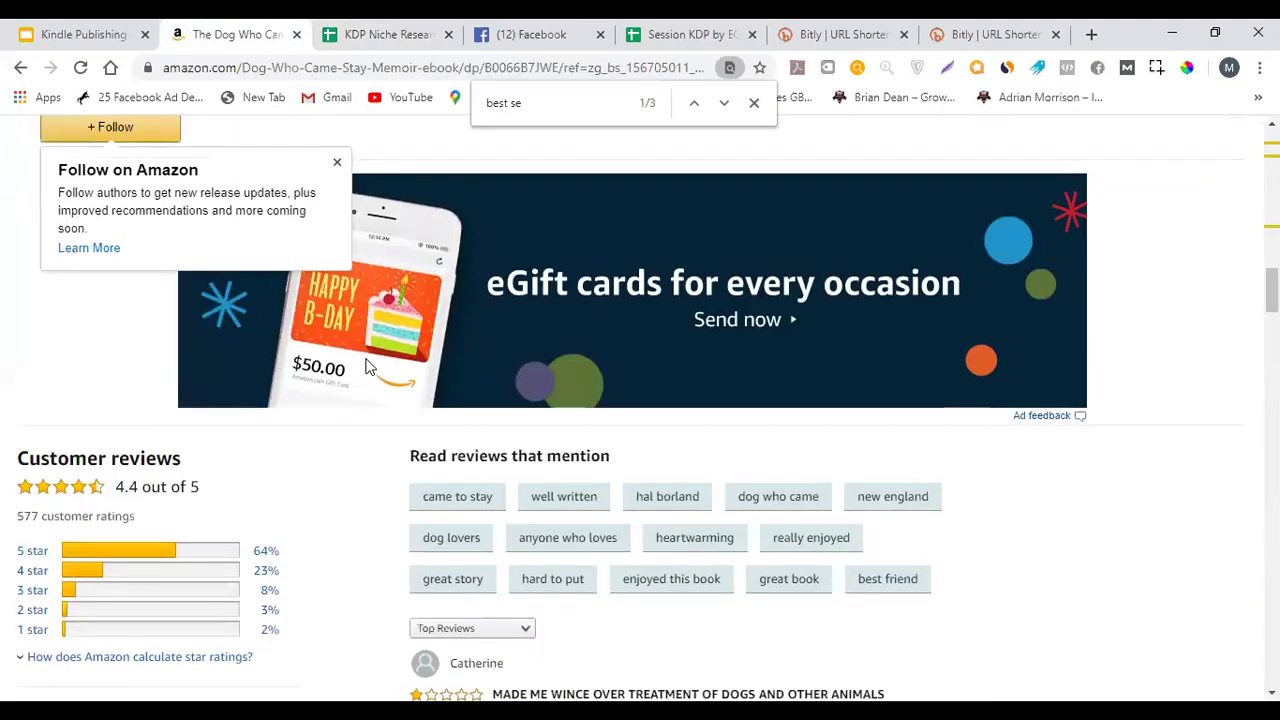
scroll(366, 368, "up", 3)
scroll(366, 368, "up", 5)
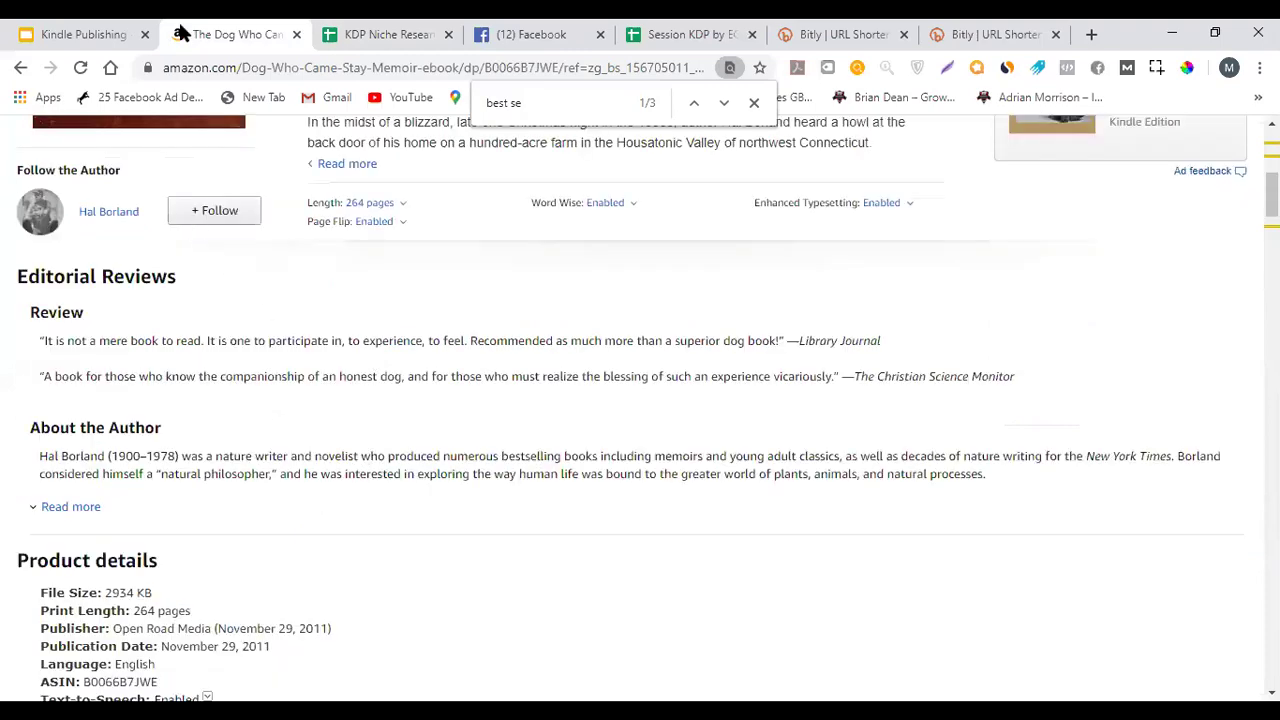
key("ctrl+shift+Tab")
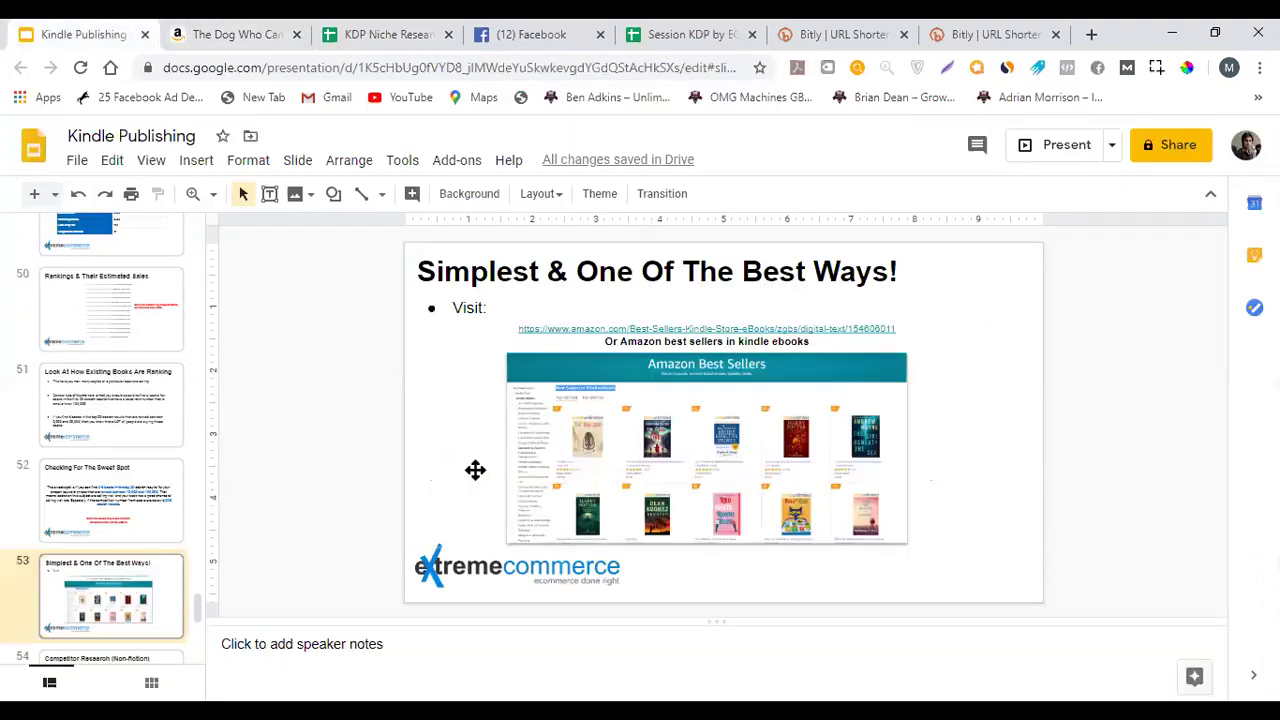